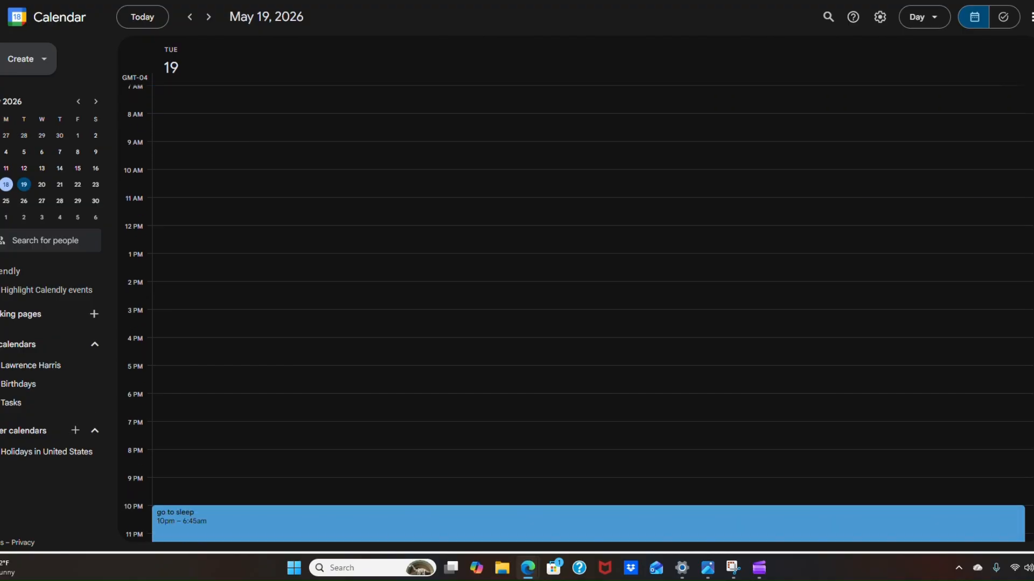
Create a "school" event on May 19 from 7:30am to 3:00pm, repeating every weekday (Monday to Friday), and save it
{"action": "scroll", "coordinate": [593, 312], "scroll_direction": "up", "scroll_amount": 2}
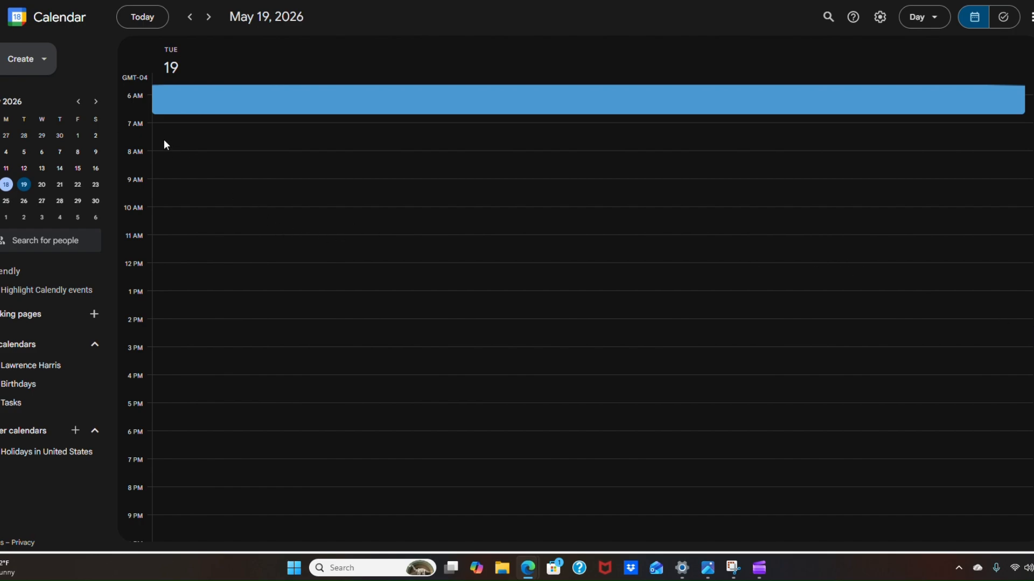
{"action": "left_click_drag", "start_coordinate": [155, 138], "coordinate": [196, 344]}
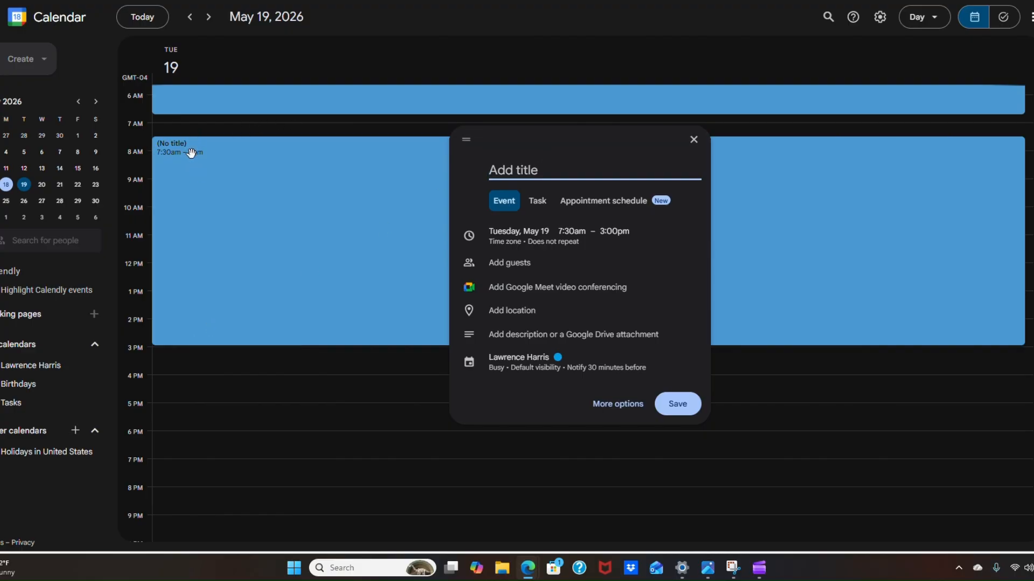
{"action": "type", "text": "School"}
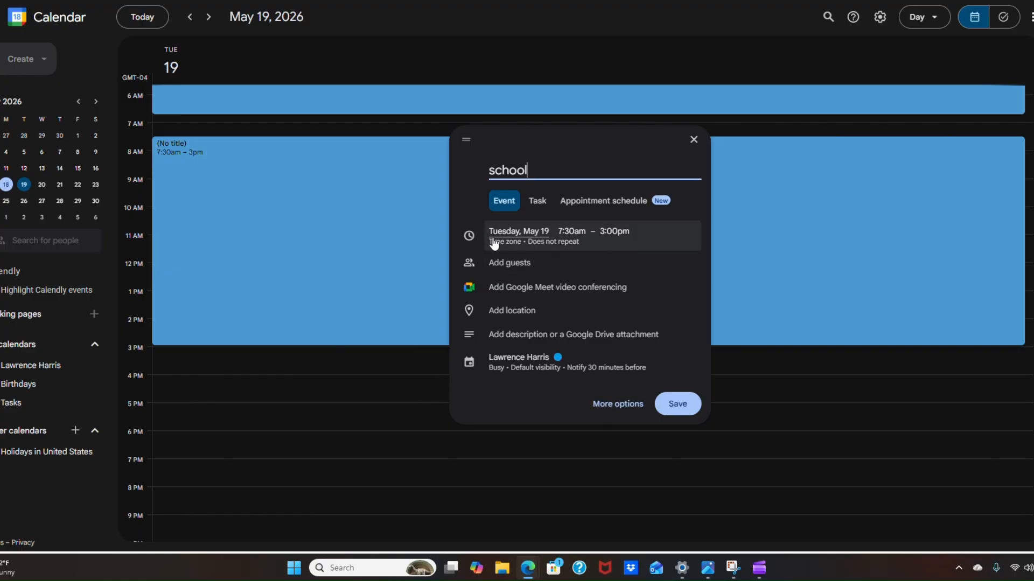
{"action": "left_click", "coordinate": [534, 244]}
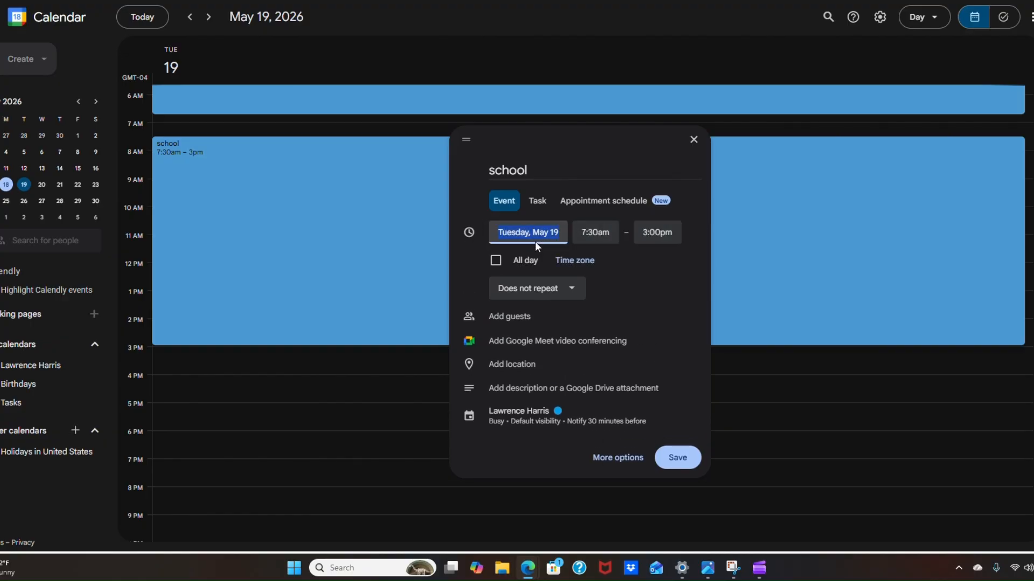
{"action": "left_click", "coordinate": [530, 293]}
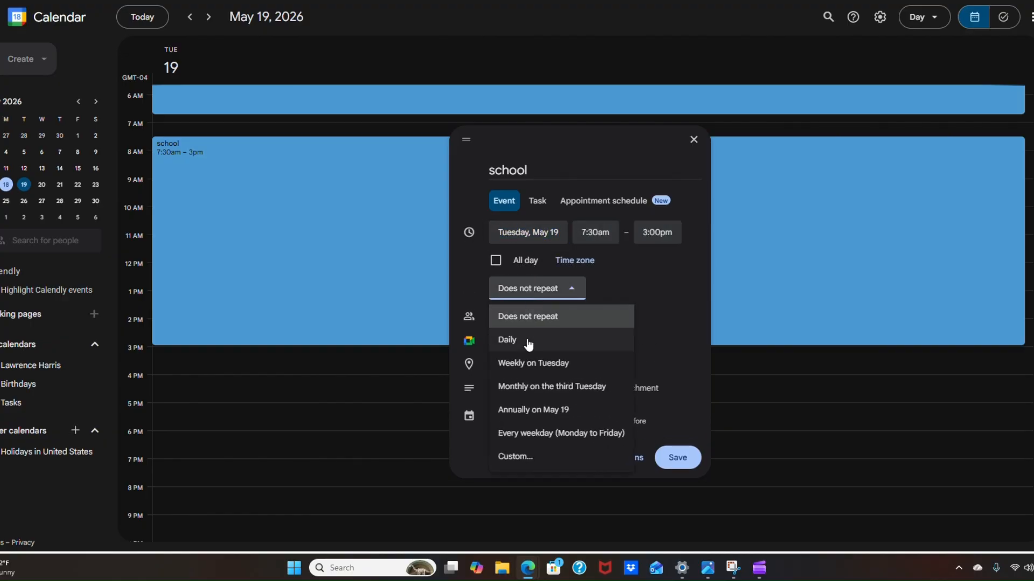
{"action": "left_click", "coordinate": [527, 433]}
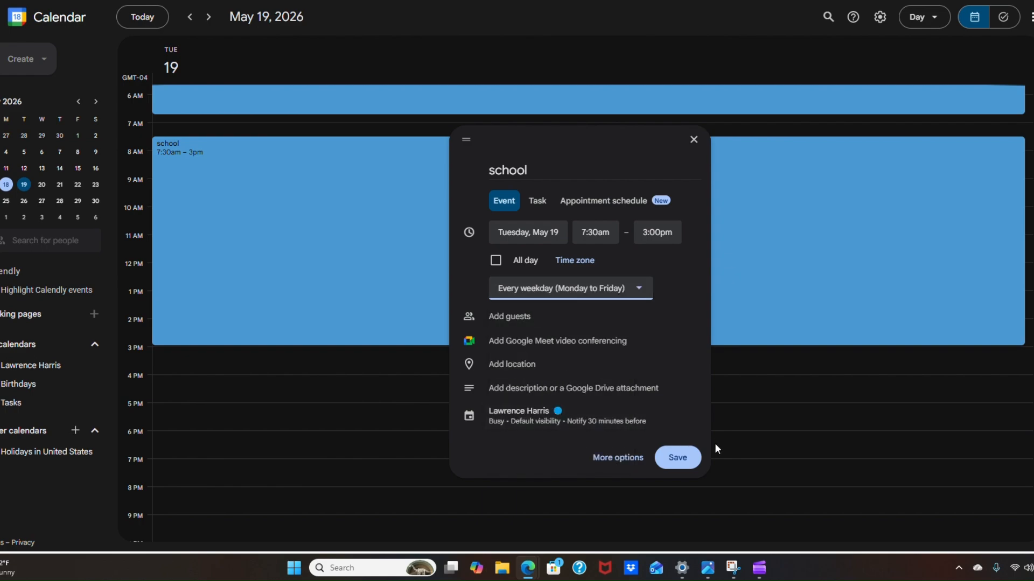
{"action": "left_click", "coordinate": [677, 458]}
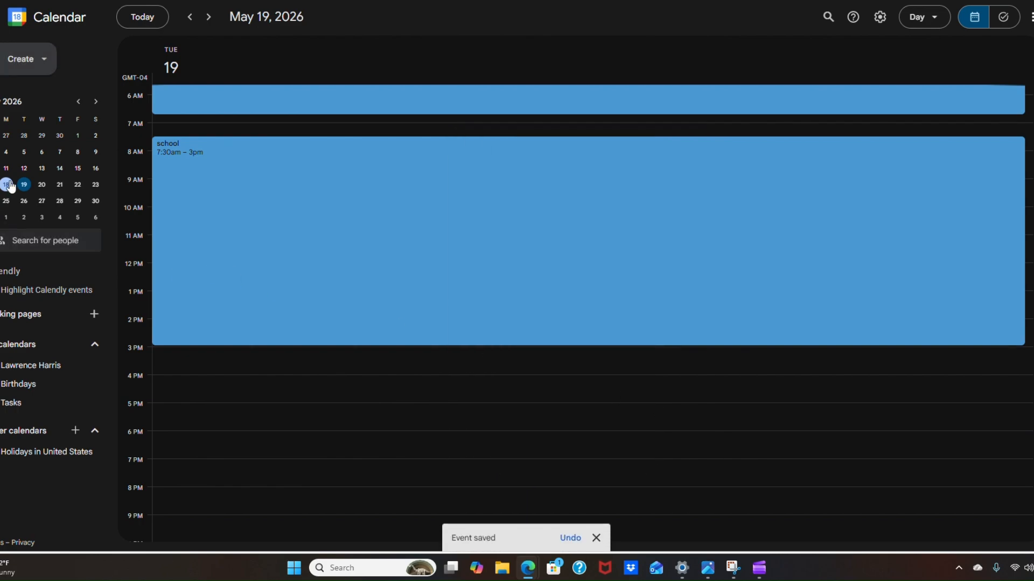
Check May 20, May 23 and May 18 for the recurring school event, and return to May 19
{"action": "left_click", "coordinate": [41, 185]}
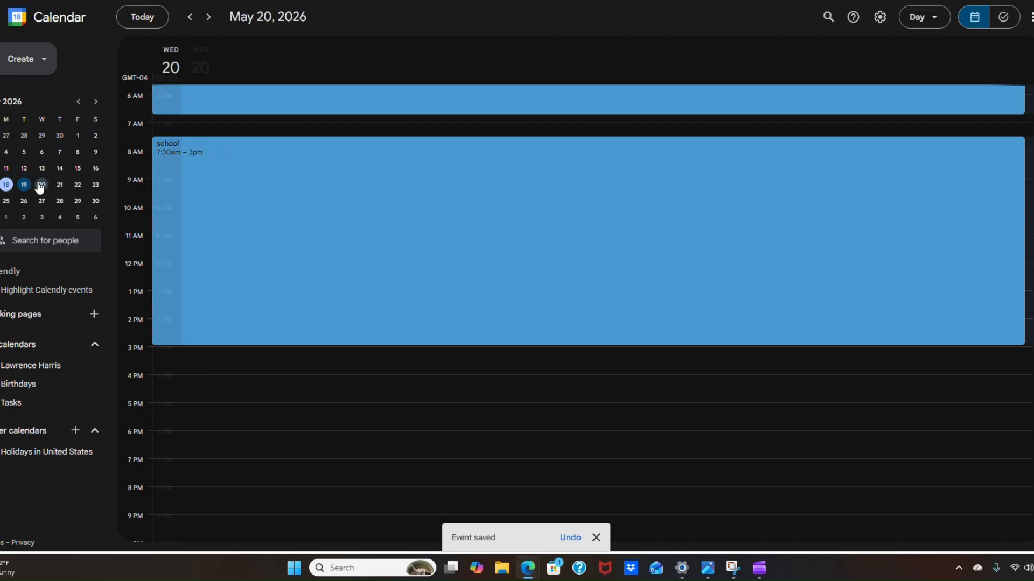
{"action": "left_click", "coordinate": [96, 184]}
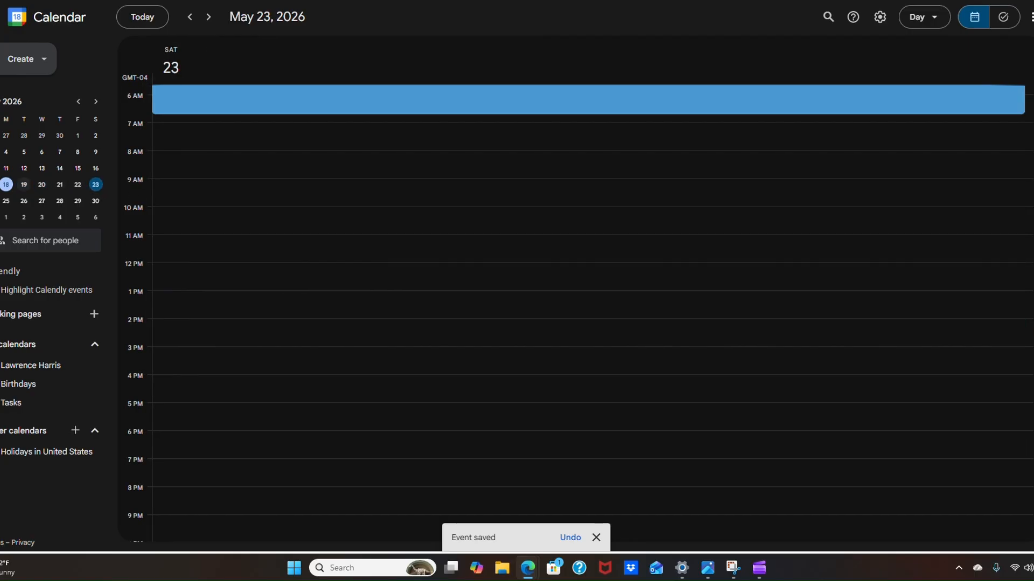
{"action": "left_click", "coordinate": [6, 184]}
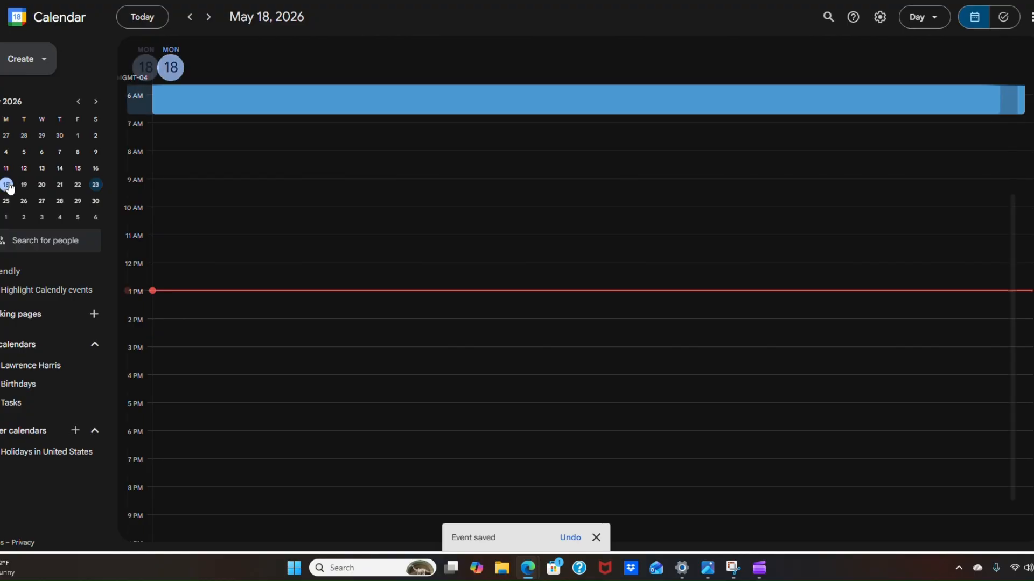
{"action": "left_click", "coordinate": [23, 184]}
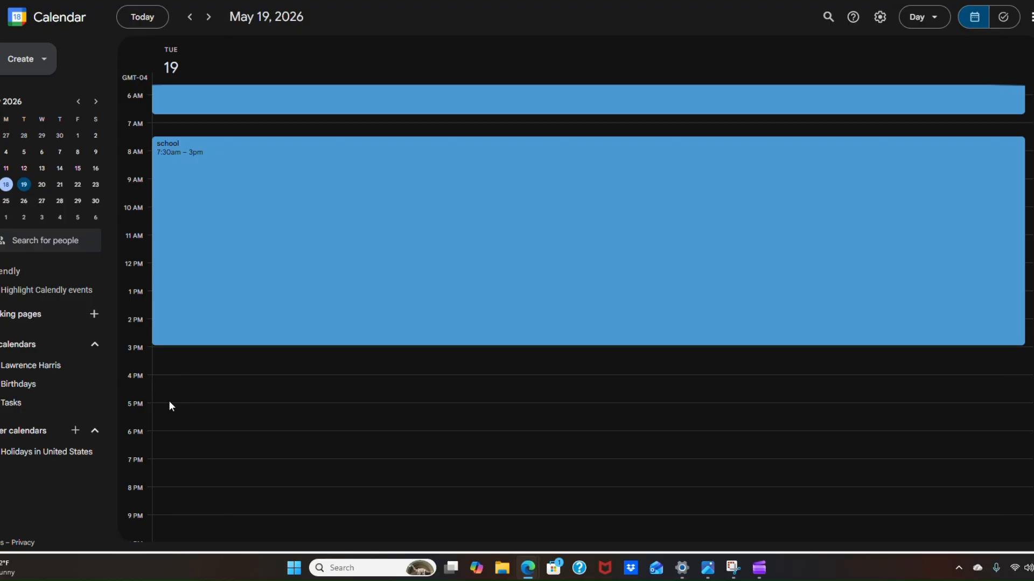
Start a new event on May 19 from 5:00pm to 9:00pm titled "afterschool job"
{"action": "scroll", "coordinate": [166, 395], "scroll_direction": "down", "scroll_amount": 1}
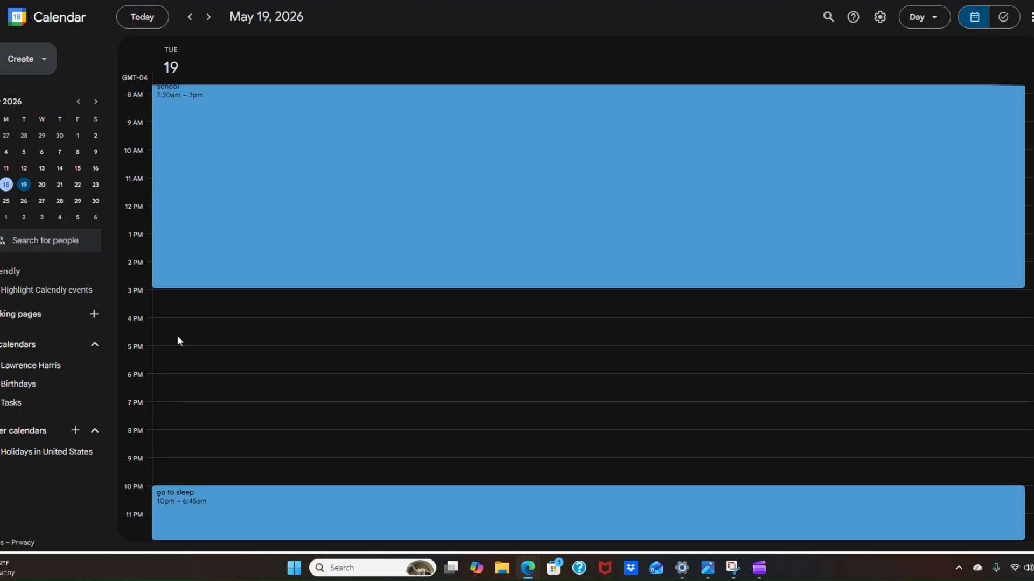
{"action": "left_click_drag", "start_coordinate": [176, 354], "coordinate": [174, 456]}
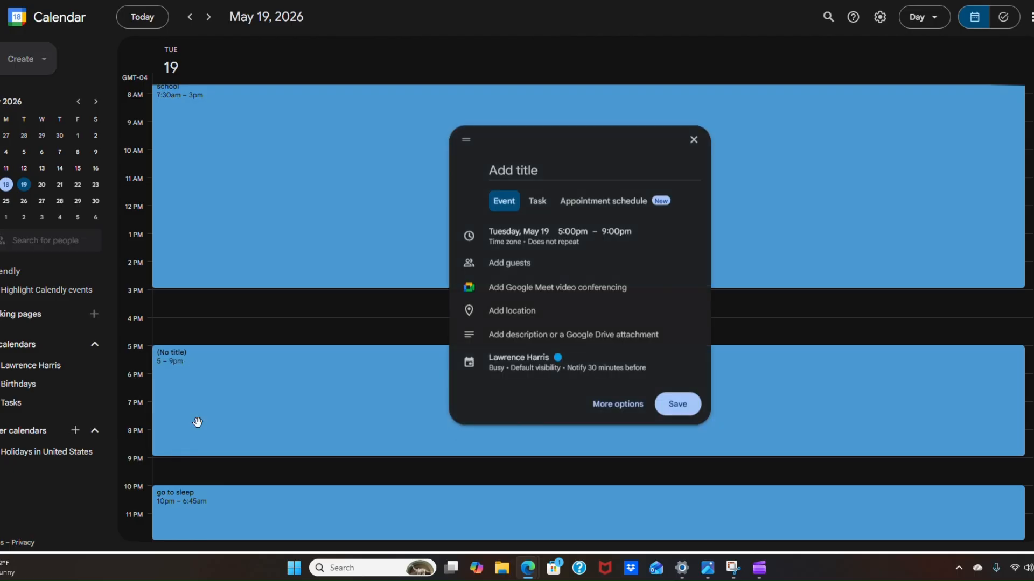
{"action": "type", "text": "Scho"}
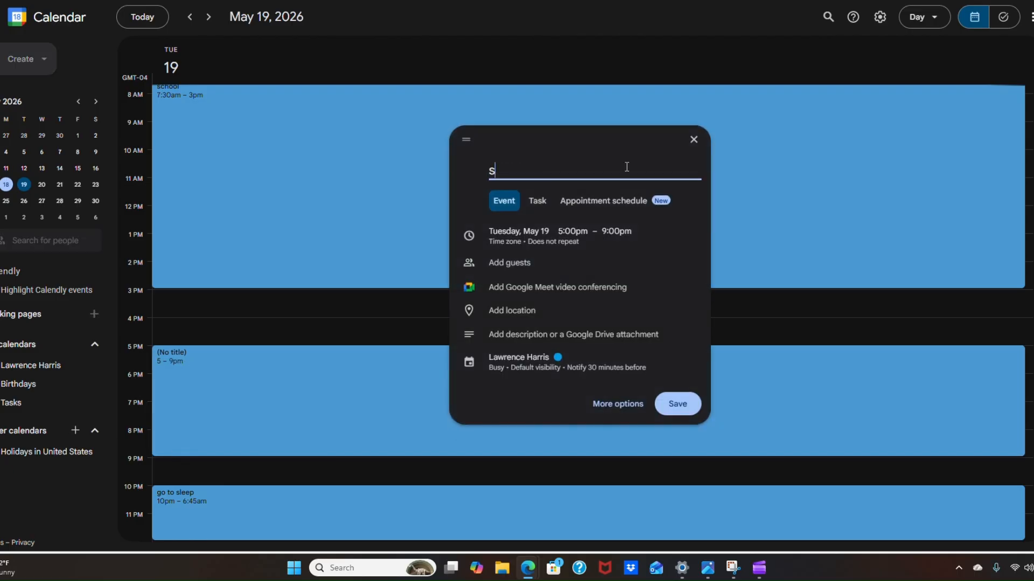
{"action": "key", "text": "BackSpace"}
{"action": "key", "text": "BackSpace"}
{"action": "key", "text": "BackSpace"}
{"action": "key", "text": "BackSpace"}
{"action": "type", "text": "afterschool job"}
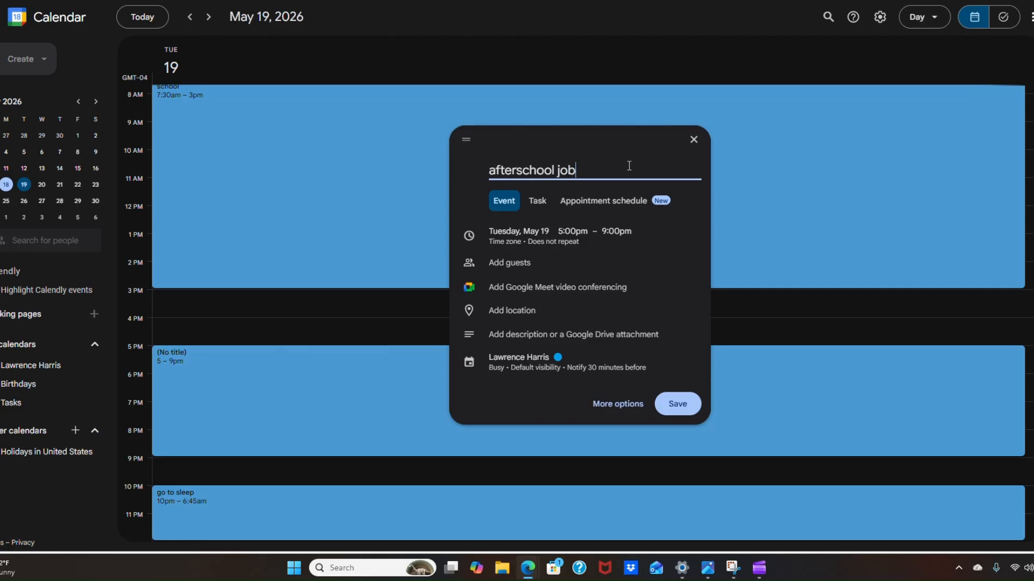
Give the afterschool job event a custom weekly recurrence on Monday through Friday and save it
{"action": "left_click", "coordinate": [511, 241]}
{"action": "left_click", "coordinate": [541, 296]}
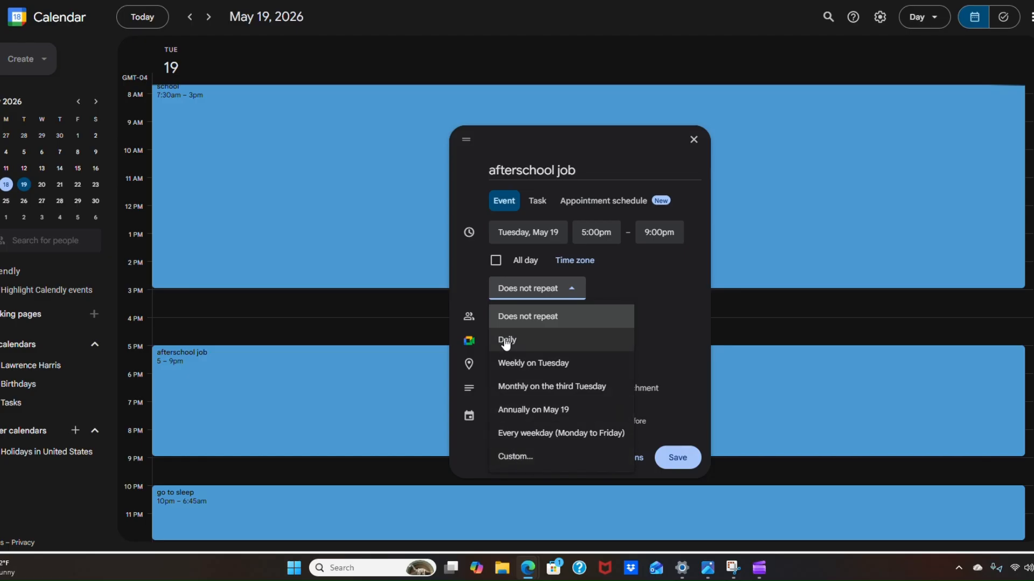
{"action": "left_click", "coordinate": [522, 457]}
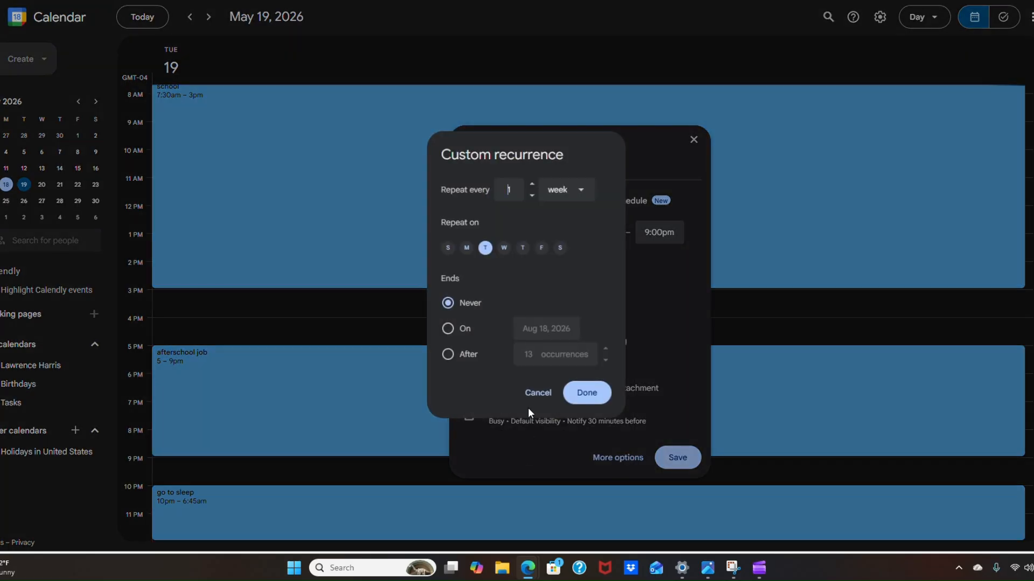
{"action": "left_click", "coordinate": [466, 248]}
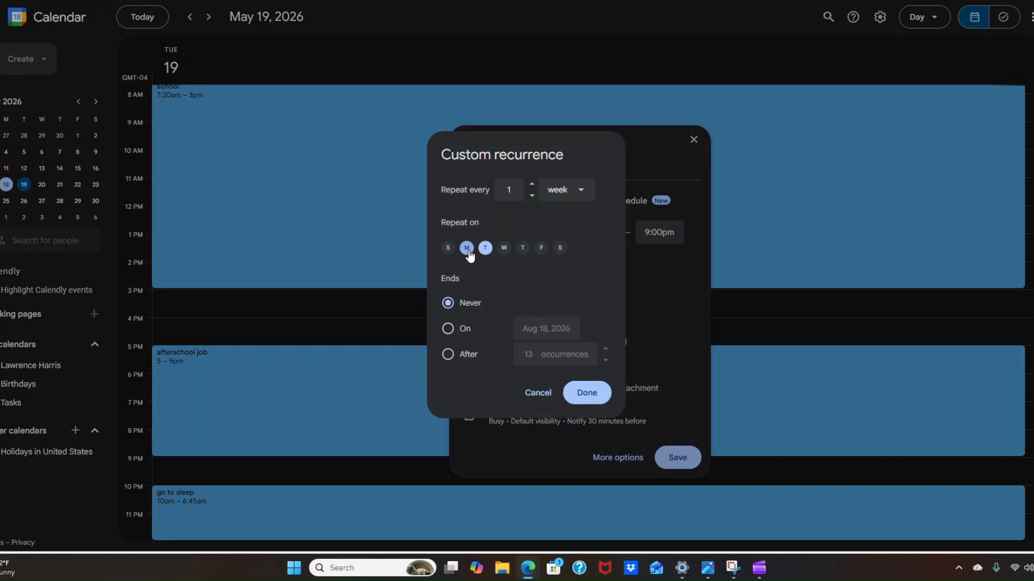
{"action": "left_click", "coordinate": [503, 248]}
{"action": "left_click", "coordinate": [522, 248]}
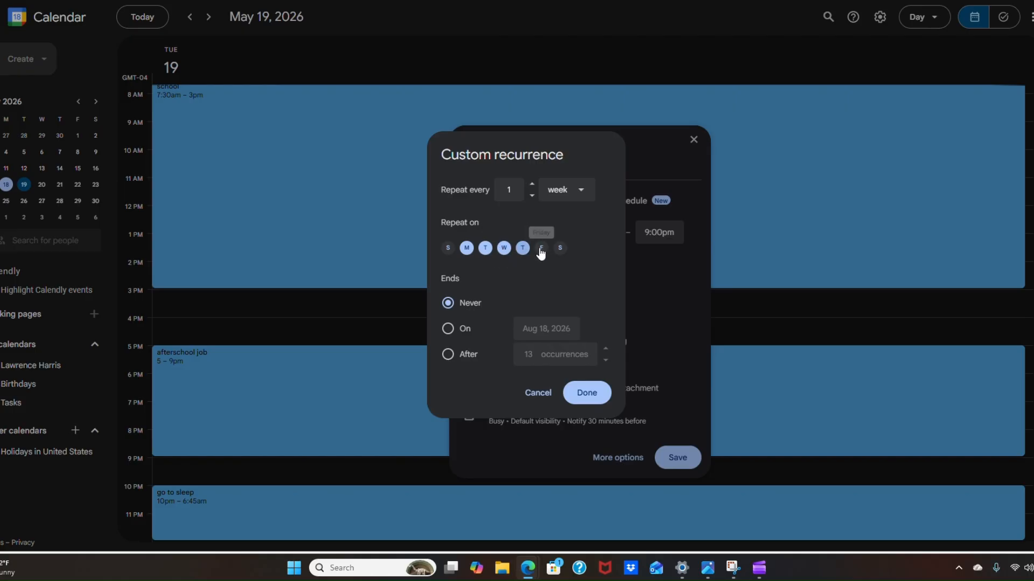
{"action": "left_click", "coordinate": [542, 247]}
{"action": "left_click", "coordinate": [589, 394]}
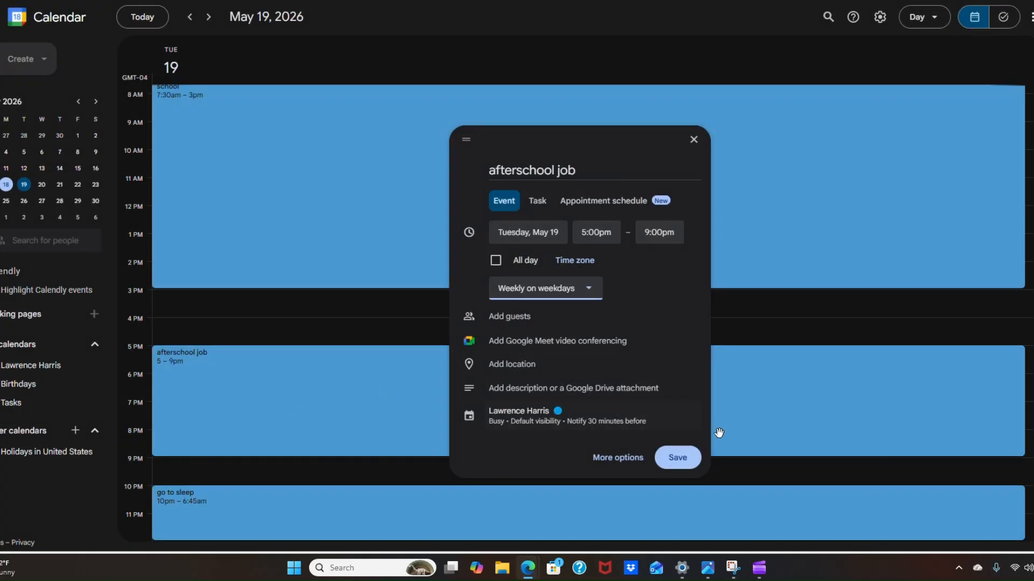
{"action": "left_click", "coordinate": [680, 469]}
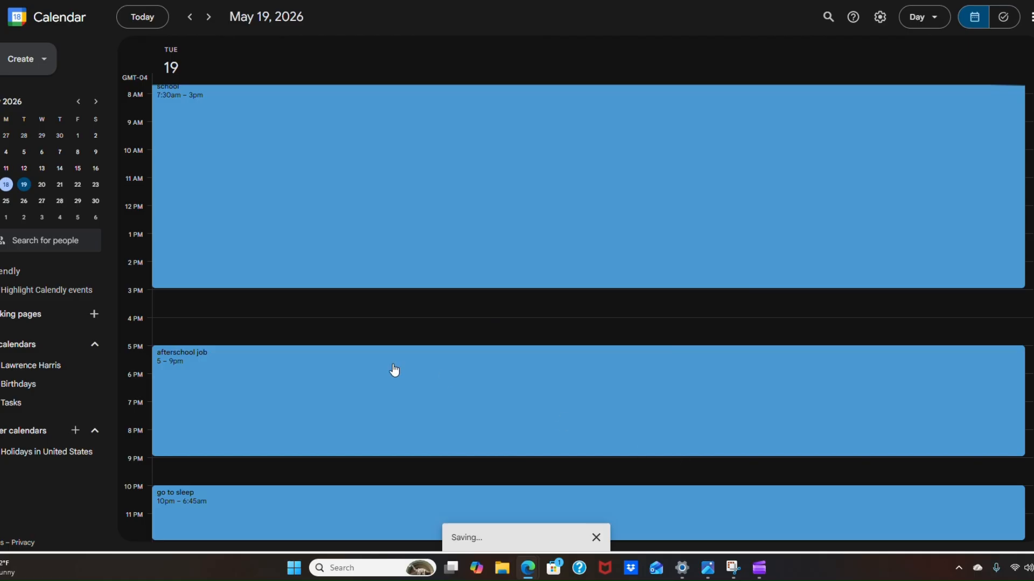
Check May 20 for the repeated afterschool job, and return to May 19 to review the day's schedule
{"action": "left_click", "coordinate": [38, 186]}
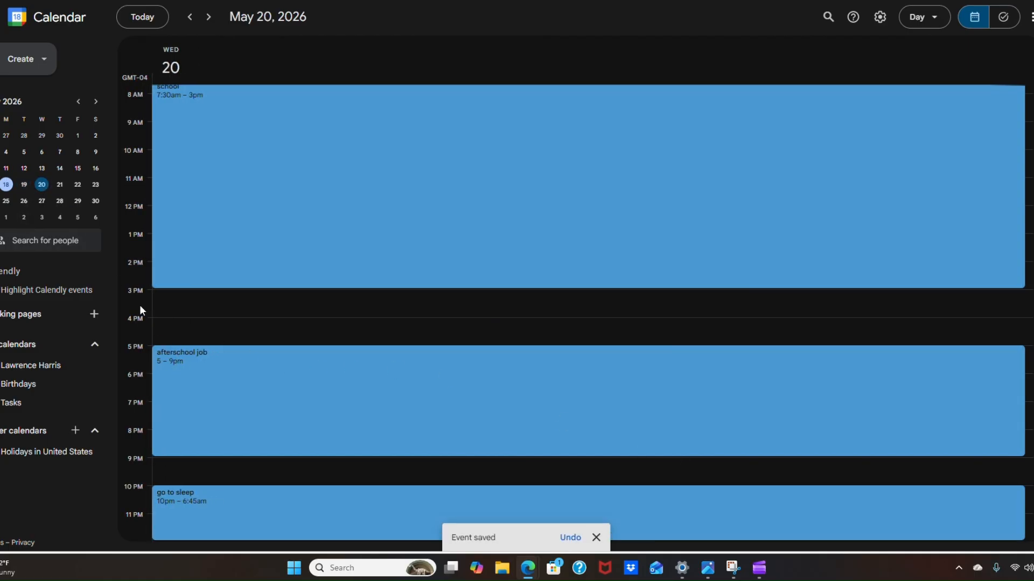
{"action": "left_click", "coordinate": [24, 185]}
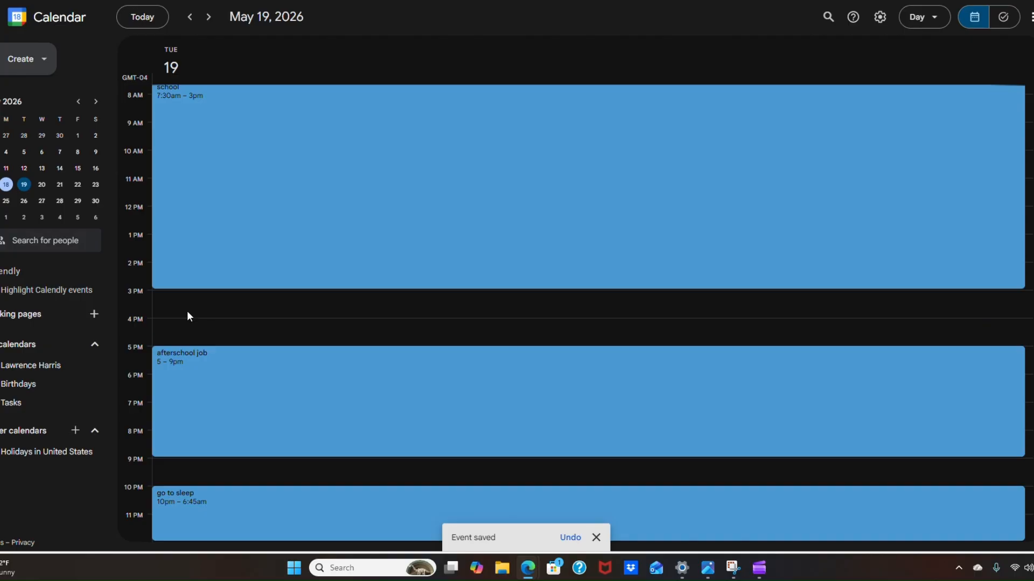
{"action": "scroll", "coordinate": [186, 311], "scroll_direction": "up", "scroll_amount": 1}
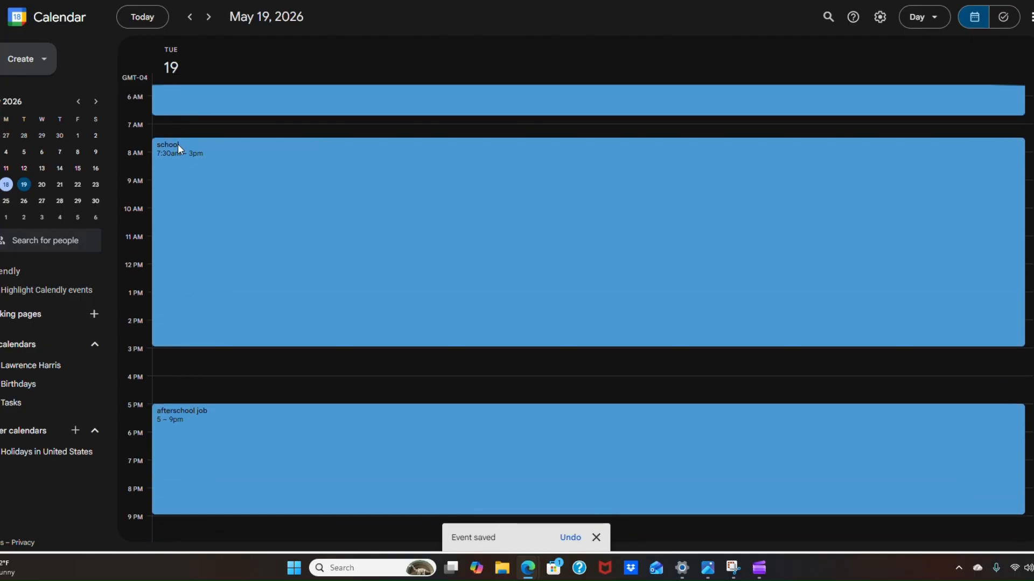
{"action": "scroll", "coordinate": [215, 313], "scroll_direction": "down", "scroll_amount": 1}
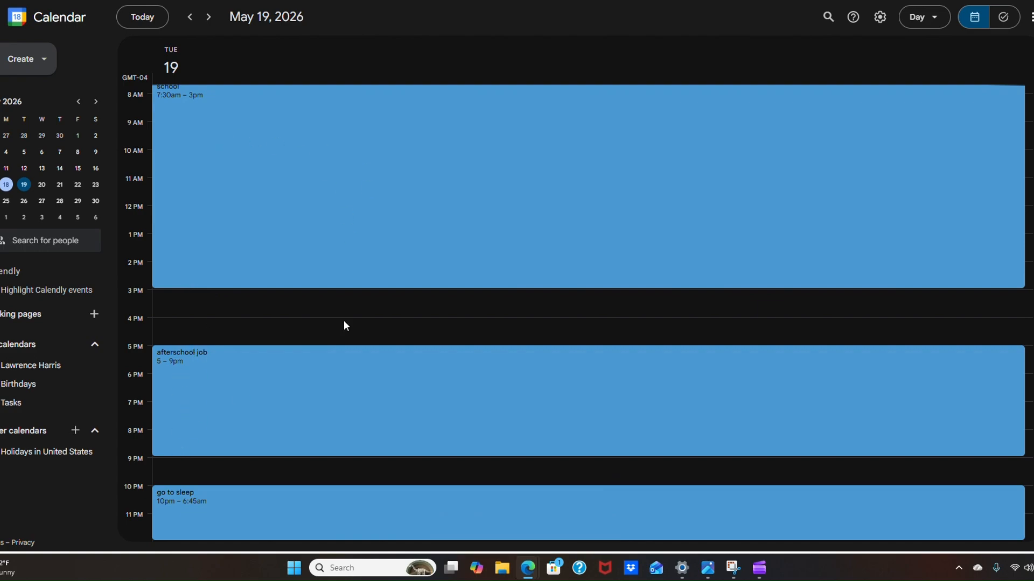
Create a "bus ride" event on May 19 from 4:30pm to 5:00pm, repeating every weekday (Monday to Friday), and save it
{"action": "scroll", "coordinate": [280, 302], "scroll_direction": "up", "scroll_amount": 1}
{"action": "scroll", "coordinate": [280, 302], "scroll_direction": "up", "scroll_amount": 1}
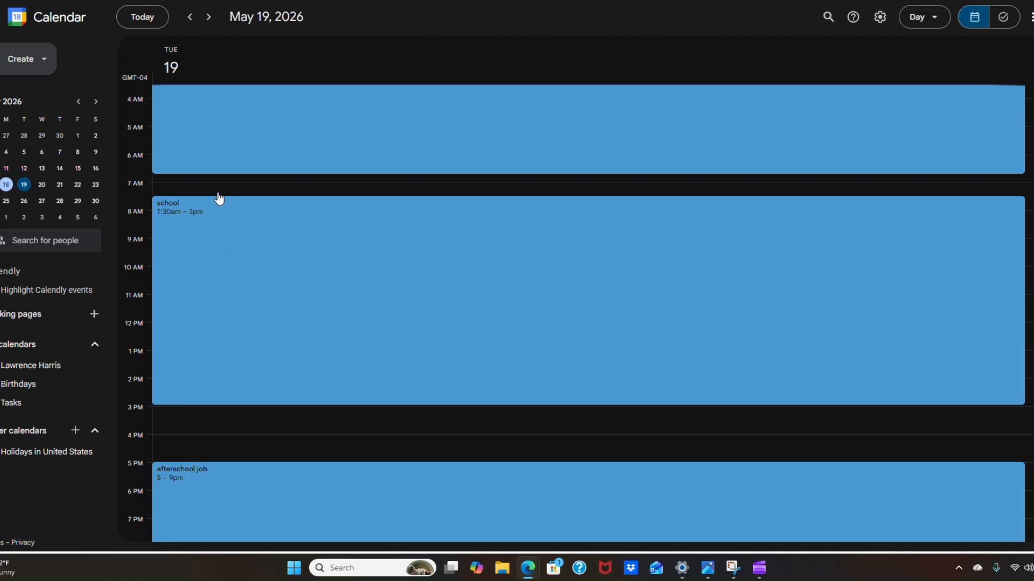
{"action": "left_click", "coordinate": [175, 458]}
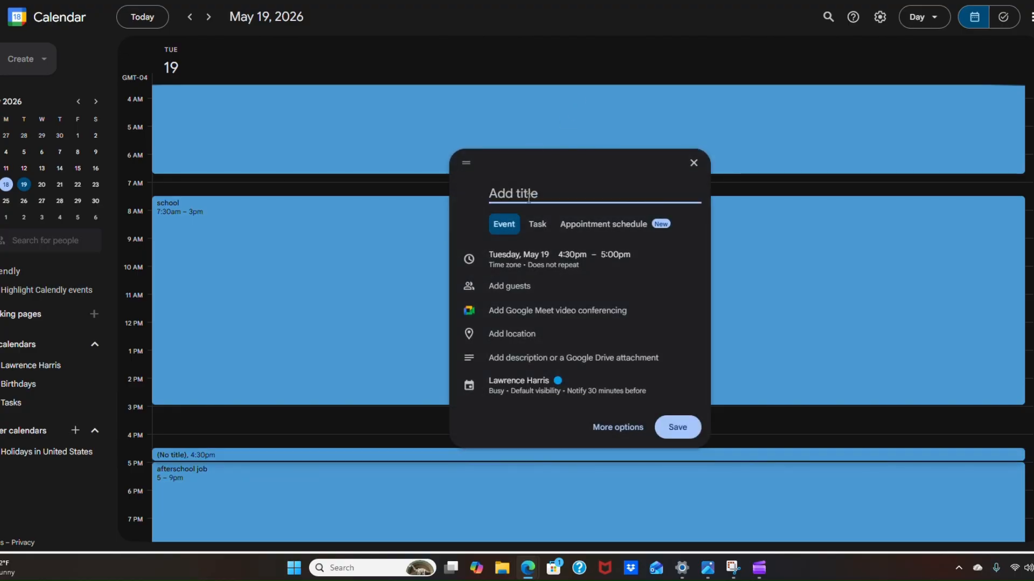
{"action": "type", "text": "bus ride"}
{"action": "left_click", "coordinate": [536, 265]}
{"action": "left_click", "coordinate": [532, 315]}
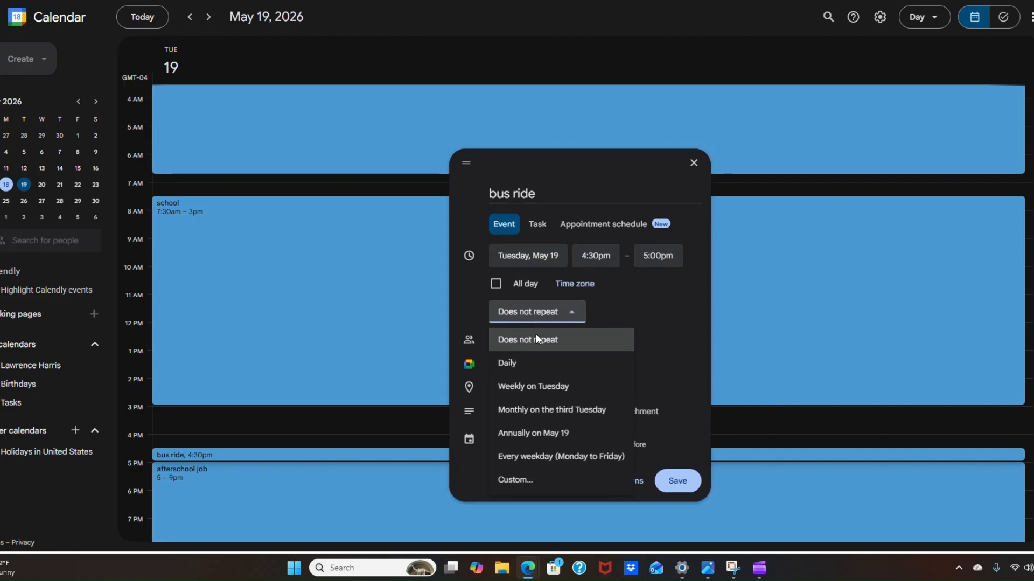
{"action": "left_click", "coordinate": [533, 458]}
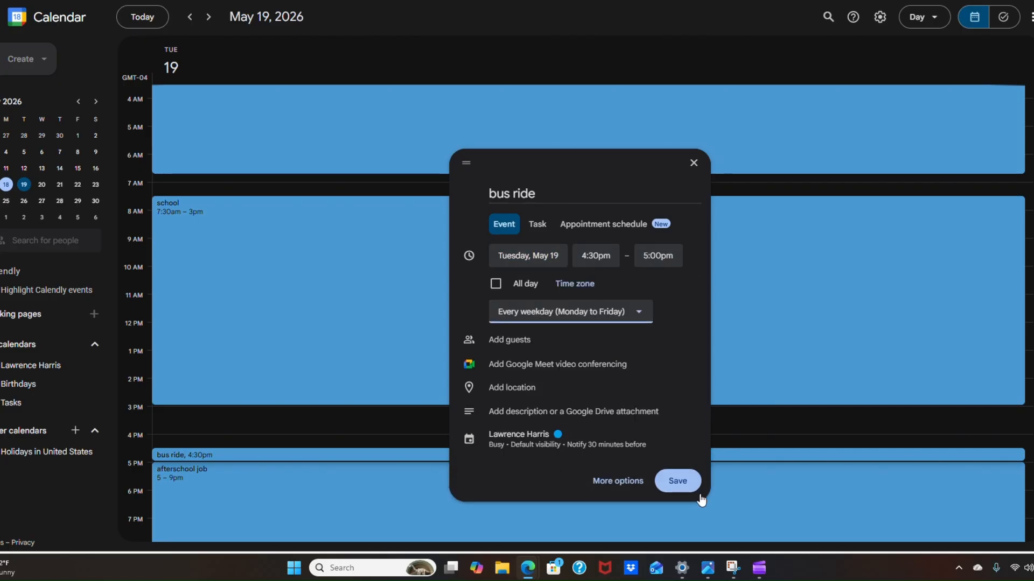
{"action": "left_click", "coordinate": [677, 482]}
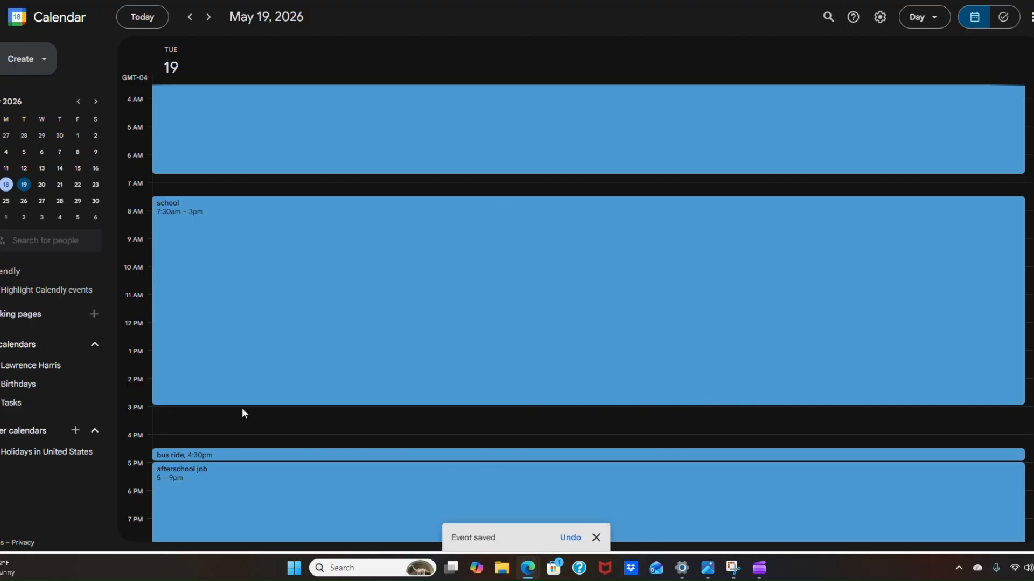
Create a "gym" event on May 19 from 3:30pm to 4:30pm, repeating every weekday (Monday to Friday), and save it
{"action": "left_click", "coordinate": [241, 410]}
{"action": "mouse_move", "coordinate": [233, 415]}
{"action": "left_mouse_down"}
{"action": "mouse_move", "coordinate": [231, 434]}
{"action": "mouse_move", "coordinate": [240, 430]}
{"action": "left_mouse_up"}
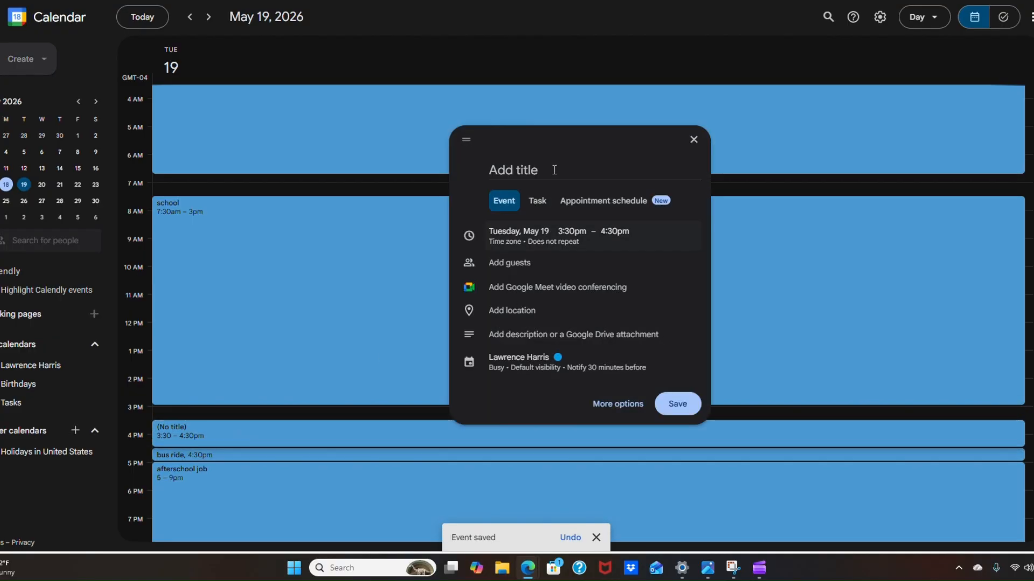
{"action": "left_click", "coordinate": [525, 161]}
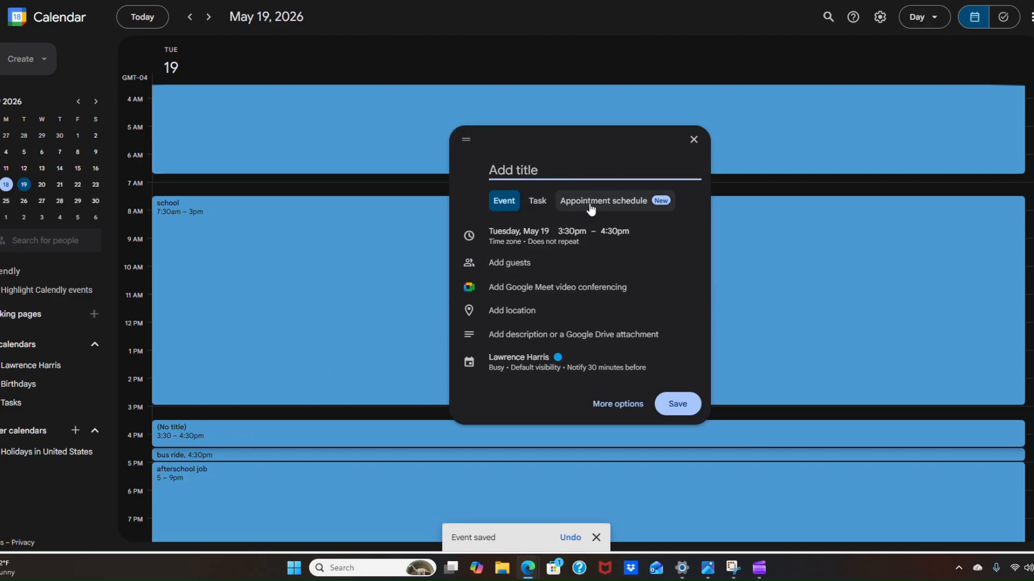
{"action": "type", "text": "gym"}
{"action": "left_click", "coordinate": [548, 240]}
{"action": "left_click", "coordinate": [552, 294]}
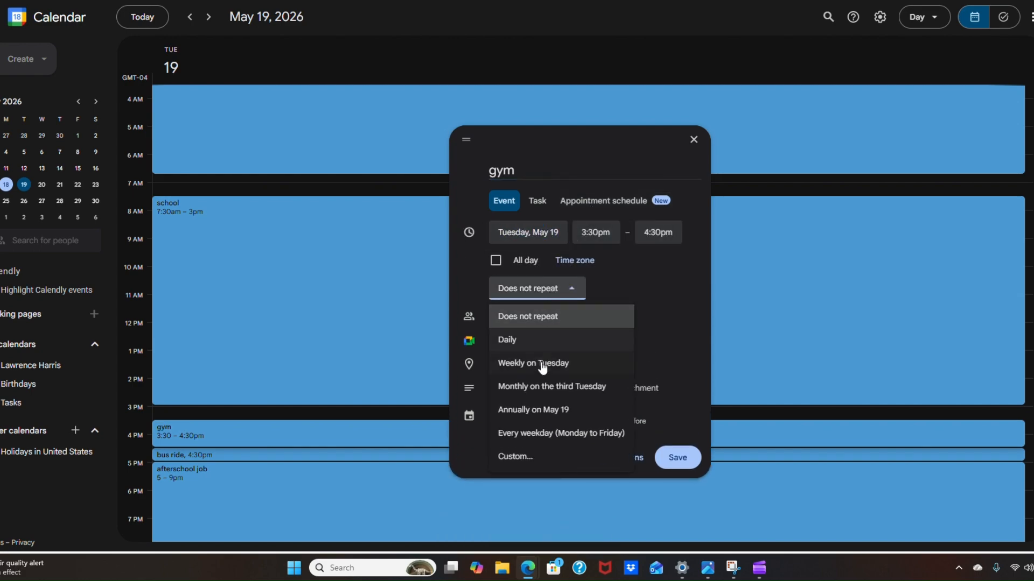
{"action": "left_click", "coordinate": [520, 434]}
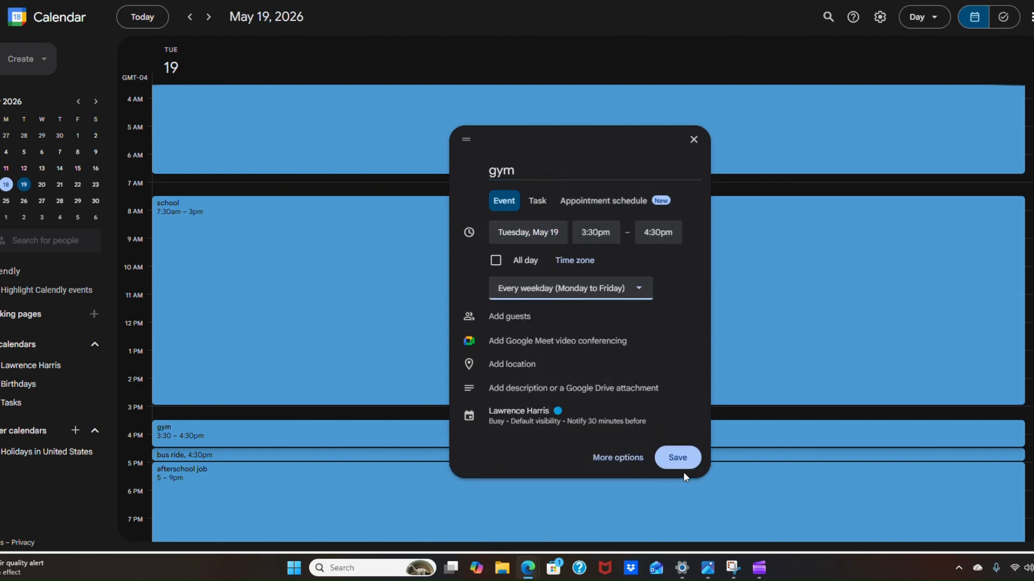
{"action": "left_click", "coordinate": [680, 458]}
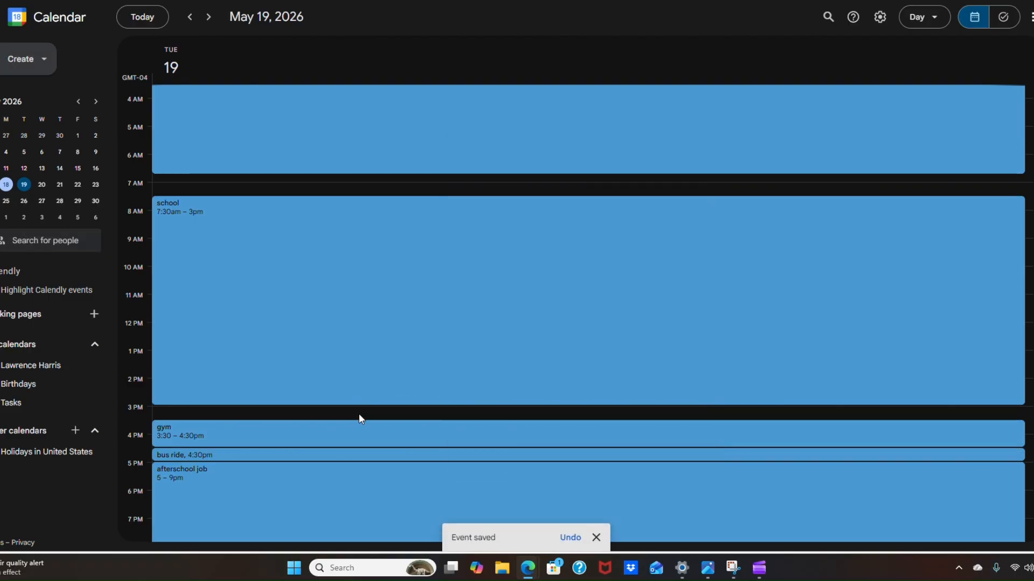
Create a "go to gym" event on May 19 from 3:00pm to 3:30pm and save it
{"action": "left_click", "coordinate": [358, 414]}
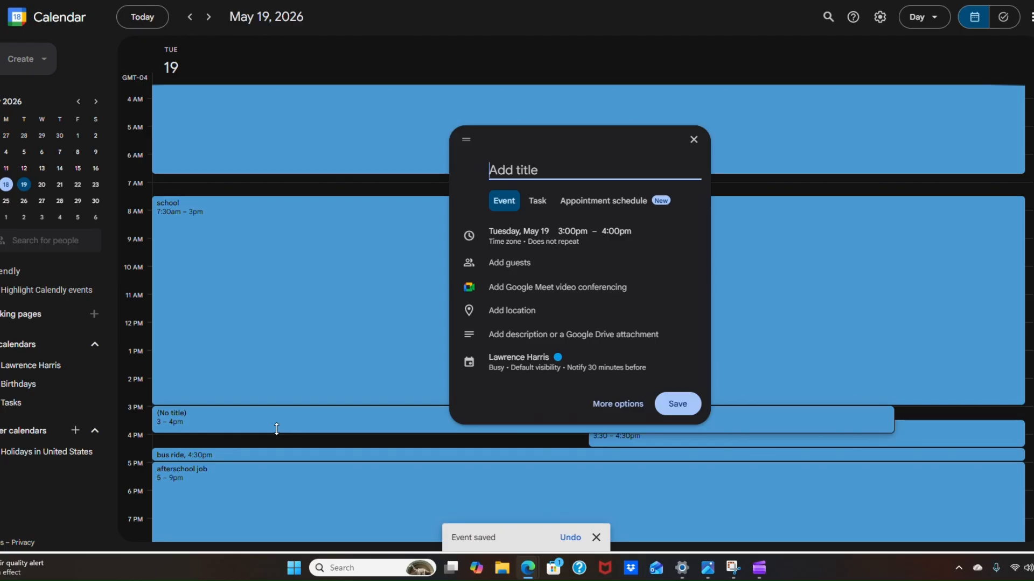
{"action": "left_click_drag", "start_coordinate": [276, 429], "coordinate": [276, 421]}
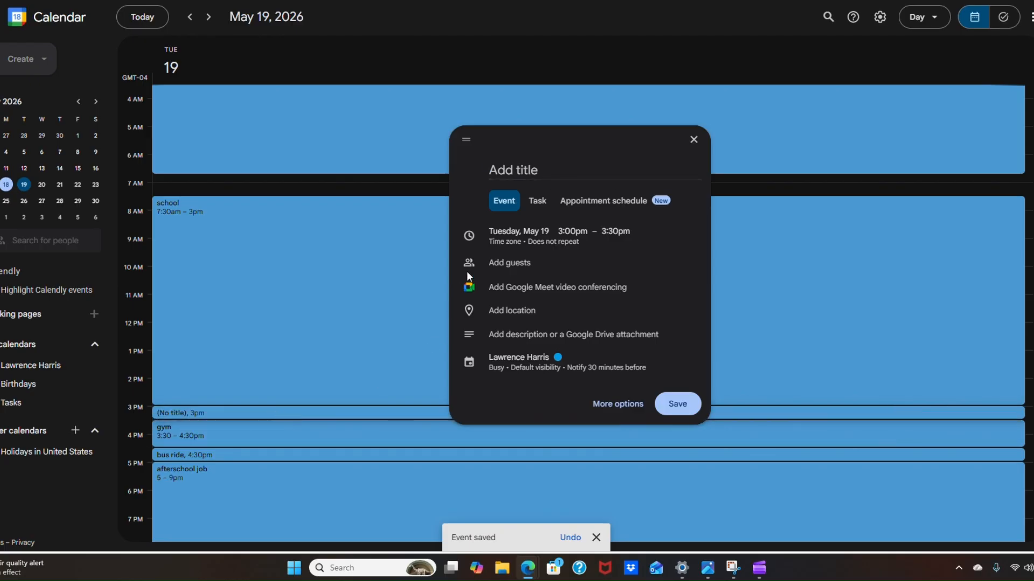
{"action": "left_click", "coordinate": [524, 170]}
{"action": "type", "text": "go "}
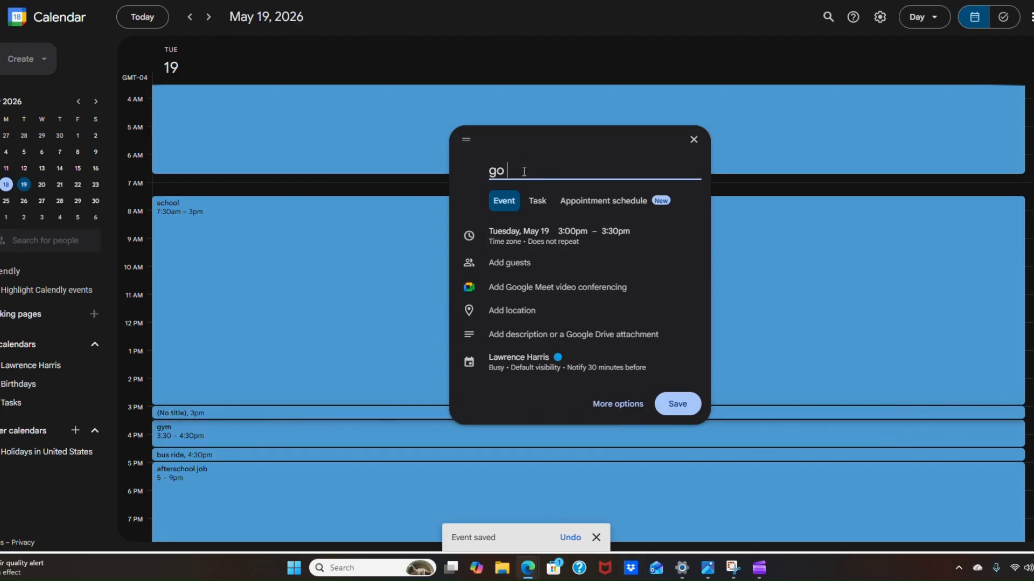
{"action": "type", "text": "to gyn"}
{"action": "key", "text": "BackSpace"}
{"action": "type", "text": "m"}
{"action": "key", "text": "Return"}
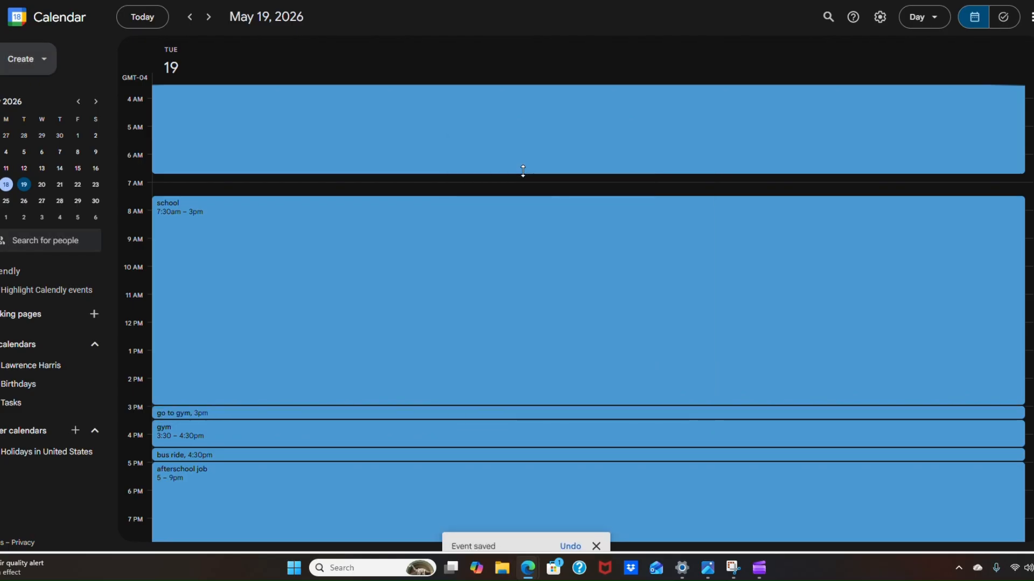
Review the May 19 schedule from the early morning to the night for remaining gaps between the time blocks
{"action": "scroll", "coordinate": [249, 371], "scroll_direction": "up", "scroll_amount": 2}
{"action": "scroll", "coordinate": [248, 363], "scroll_direction": "down", "scroll_amount": 4}
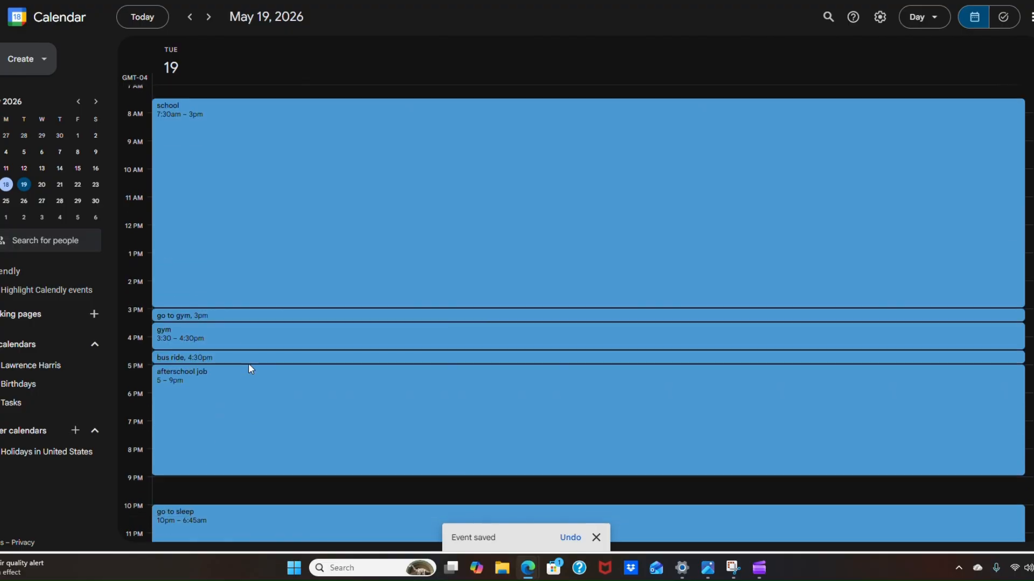
{"action": "scroll", "coordinate": [205, 269], "scroll_direction": "up", "scroll_amount": 4}
{"action": "scroll", "coordinate": [205, 244], "scroll_direction": "down", "scroll_amount": 1}
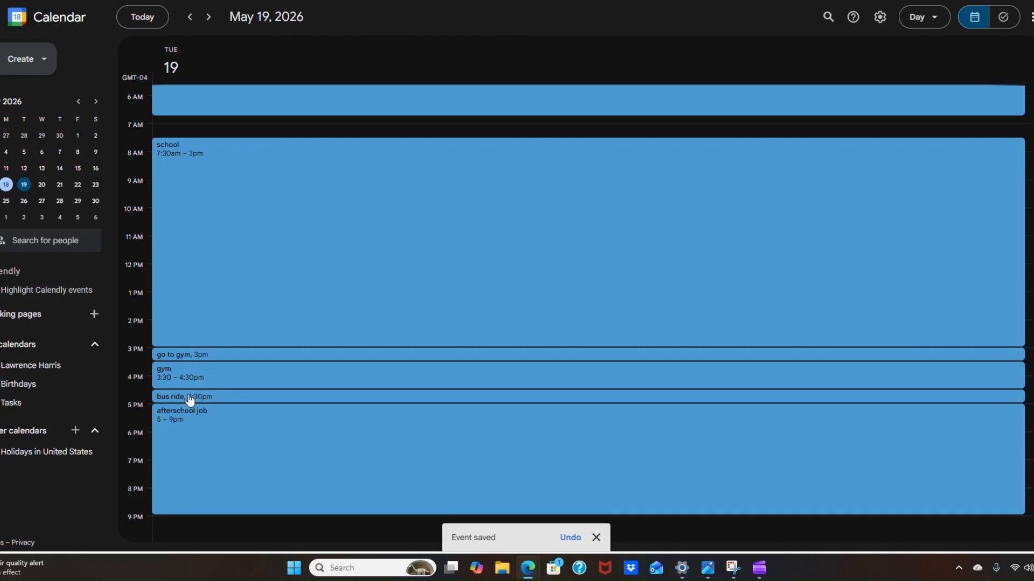
{"action": "scroll", "coordinate": [268, 479], "scroll_direction": "down", "scroll_amount": 2}
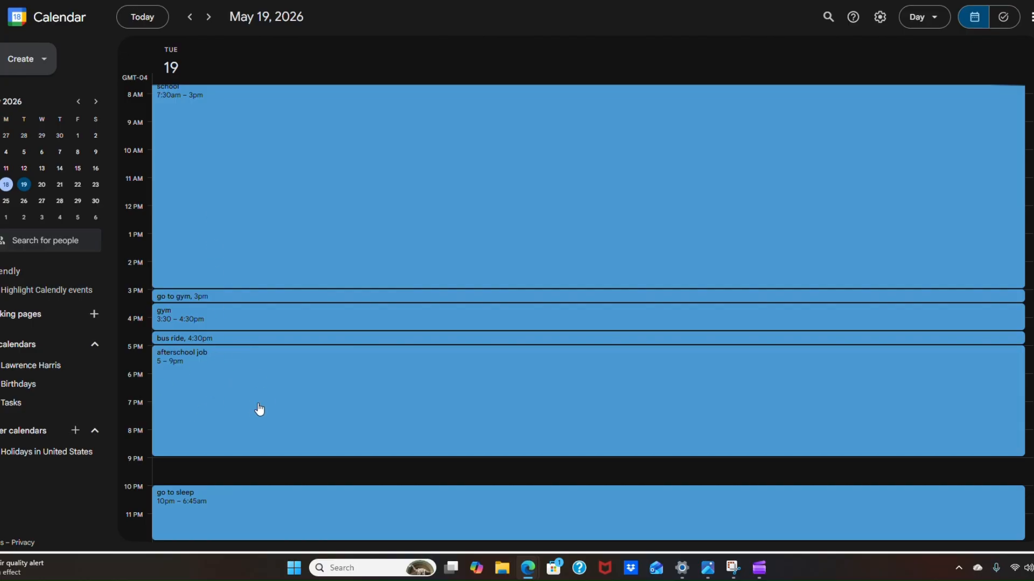
{"action": "scroll", "coordinate": [268, 396], "scroll_direction": "up", "scroll_amount": 3}
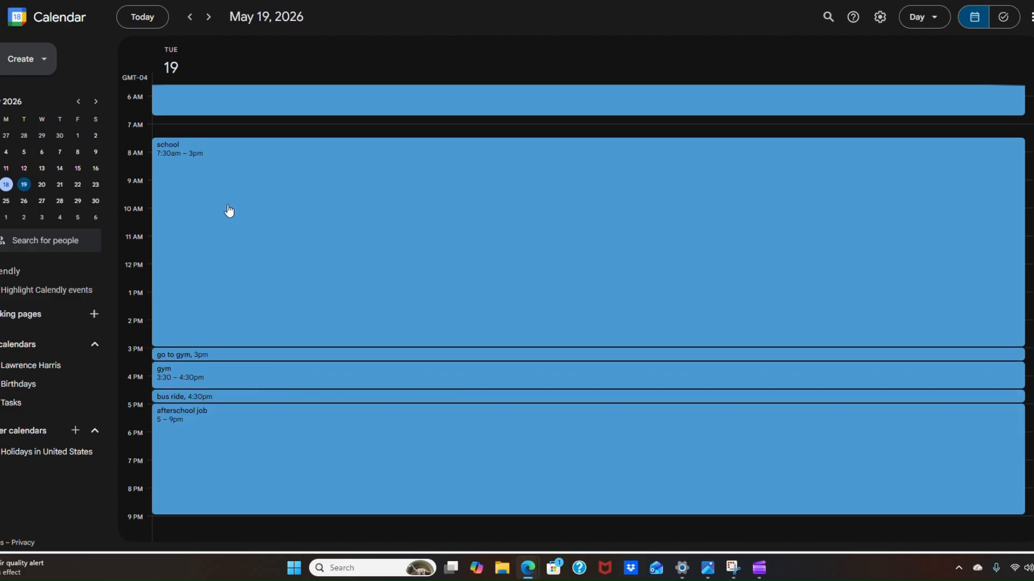
{"action": "scroll", "coordinate": [203, 224], "scroll_direction": "up", "scroll_amount": 6}
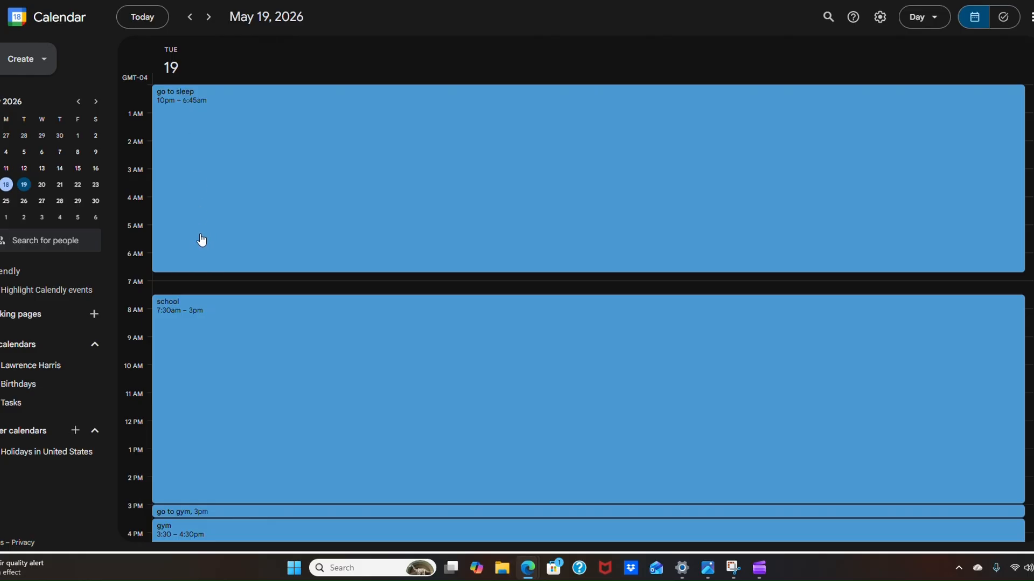
Create a "train ride" event on May 19 from 7:00am to 7:30am, repeating every weekday (Monday to Friday), and save it
{"action": "left_click", "coordinate": [176, 281]}
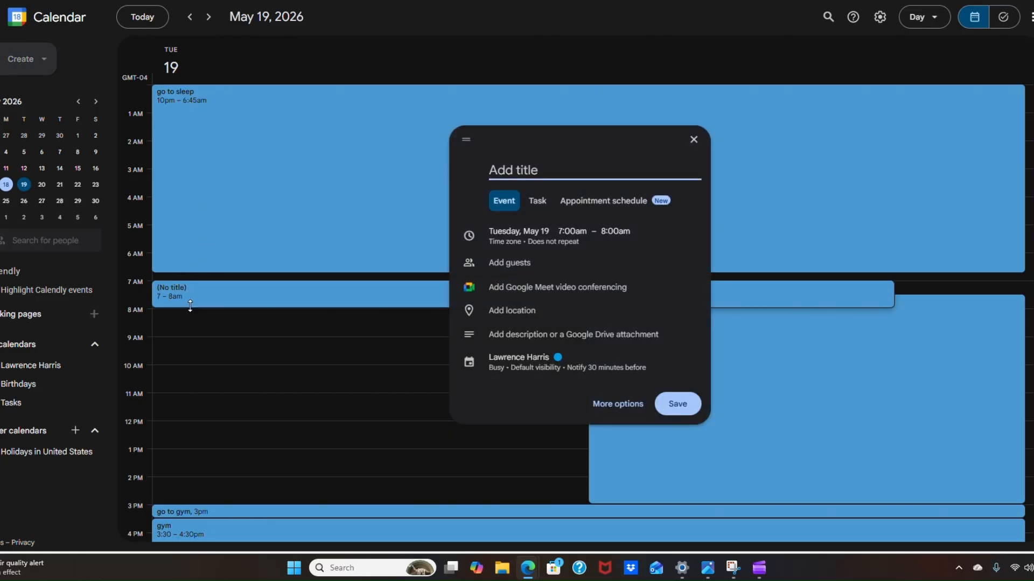
{"action": "mouse_move", "coordinate": [190, 306]}
{"action": "left_mouse_down"}
{"action": "mouse_move", "coordinate": [179, 288]}
{"action": "mouse_move", "coordinate": [198, 295]}
{"action": "mouse_move", "coordinate": [196, 284]}
{"action": "mouse_move", "coordinate": [191, 291]}
{"action": "left_mouse_up"}
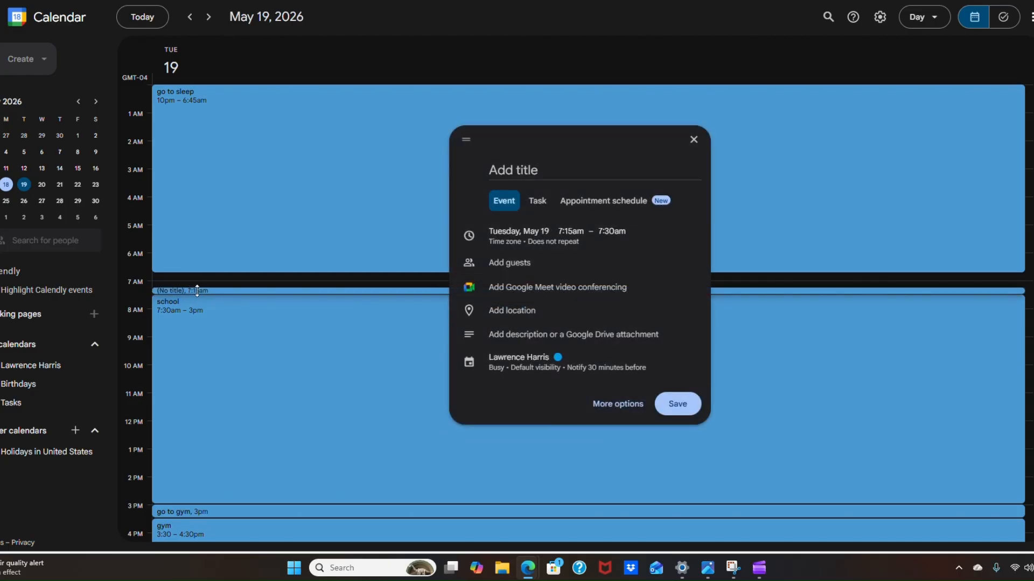
{"action": "left_click_drag", "start_coordinate": [195, 291], "coordinate": [194, 281]}
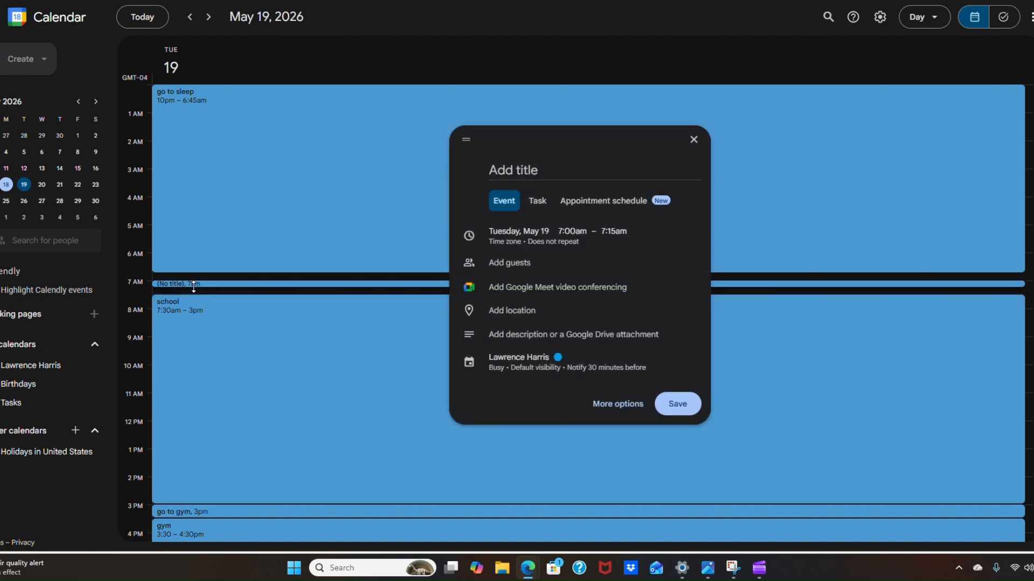
{"action": "left_click", "coordinate": [569, 168]}
{"action": "mouse_move", "coordinate": [804, 265]}
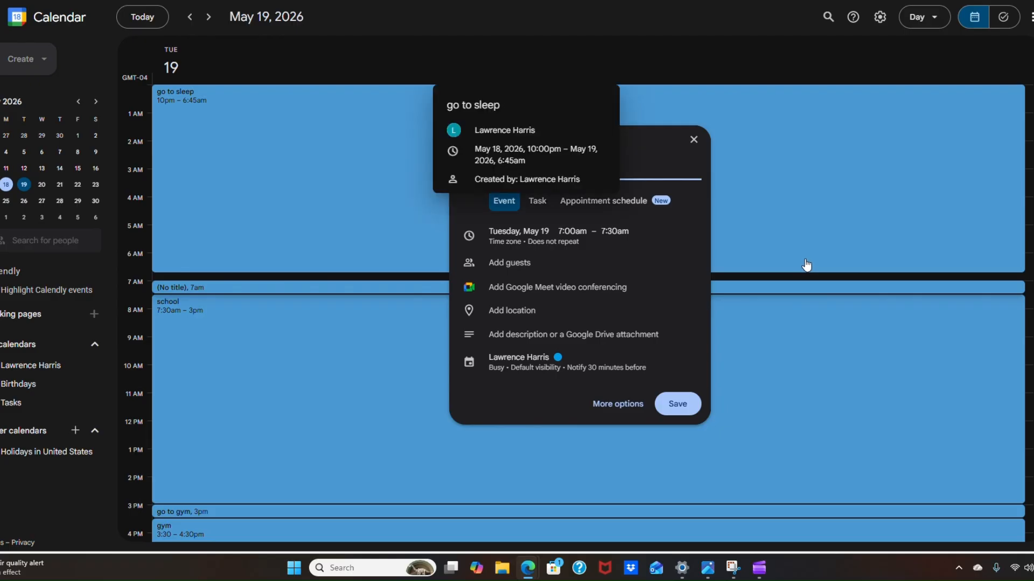
{"action": "type", "text": "train ri"}
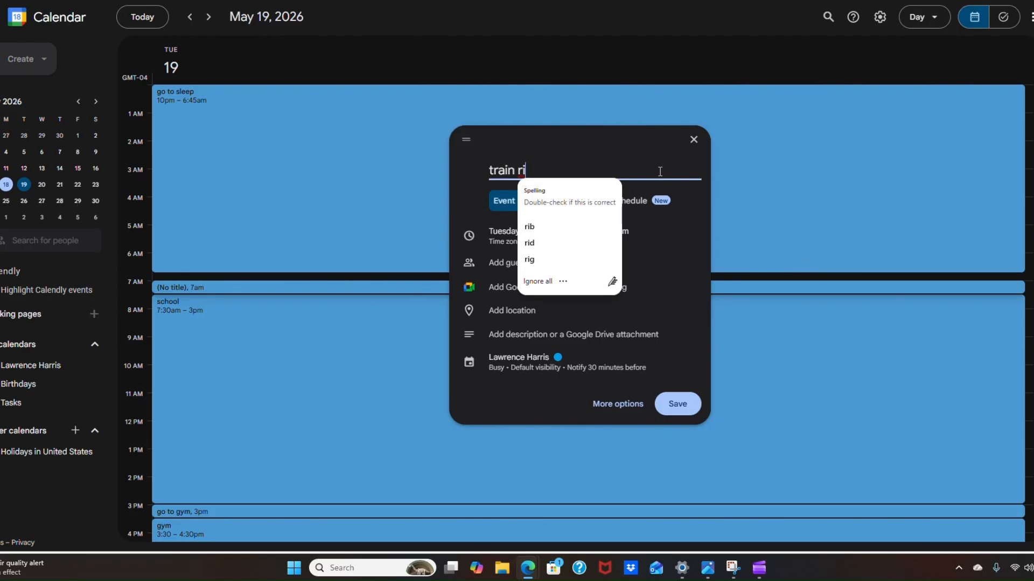
{"action": "type", "text": "de"}
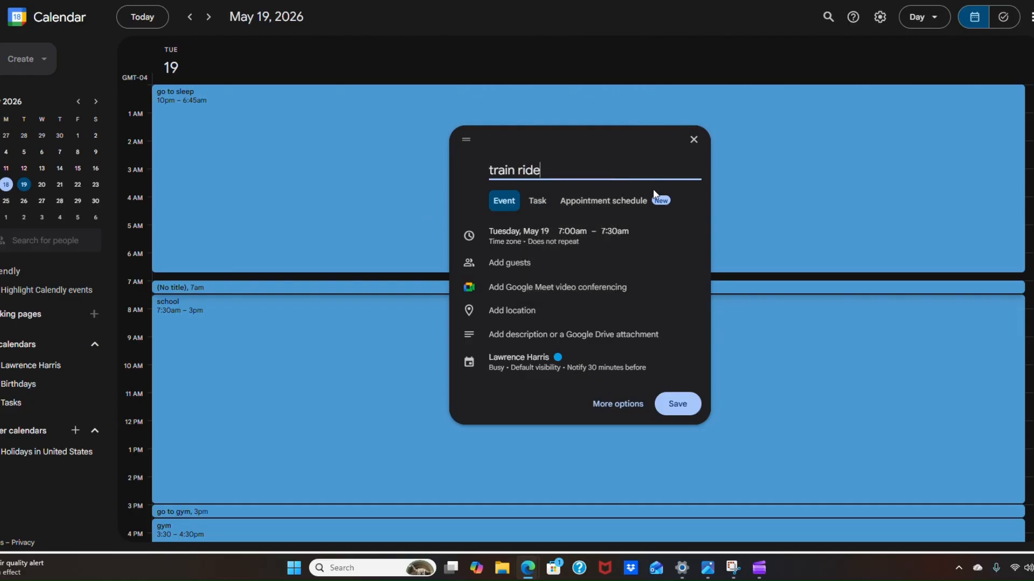
{"action": "left_click", "coordinate": [580, 236]}
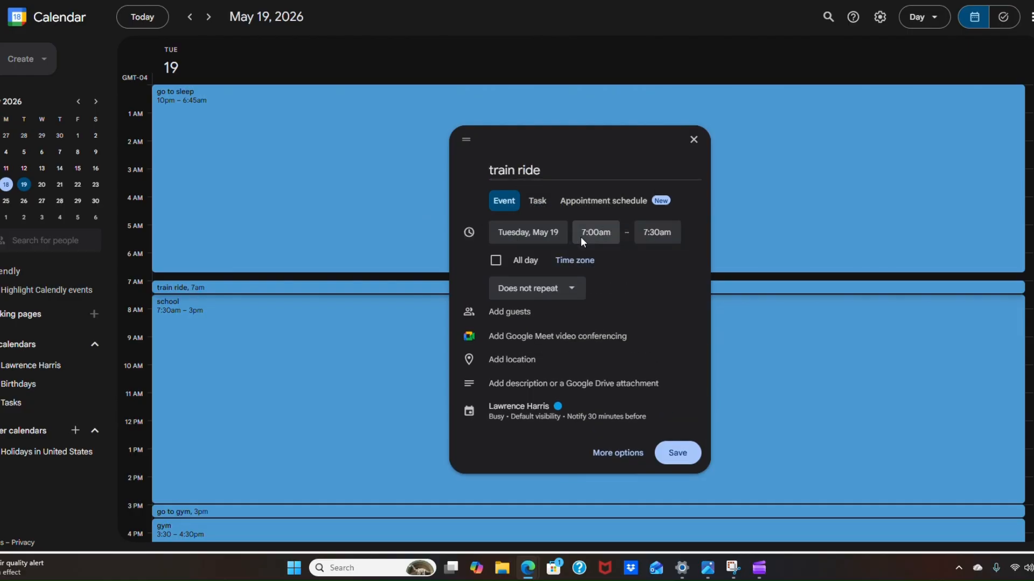
{"action": "left_click", "coordinate": [539, 294]}
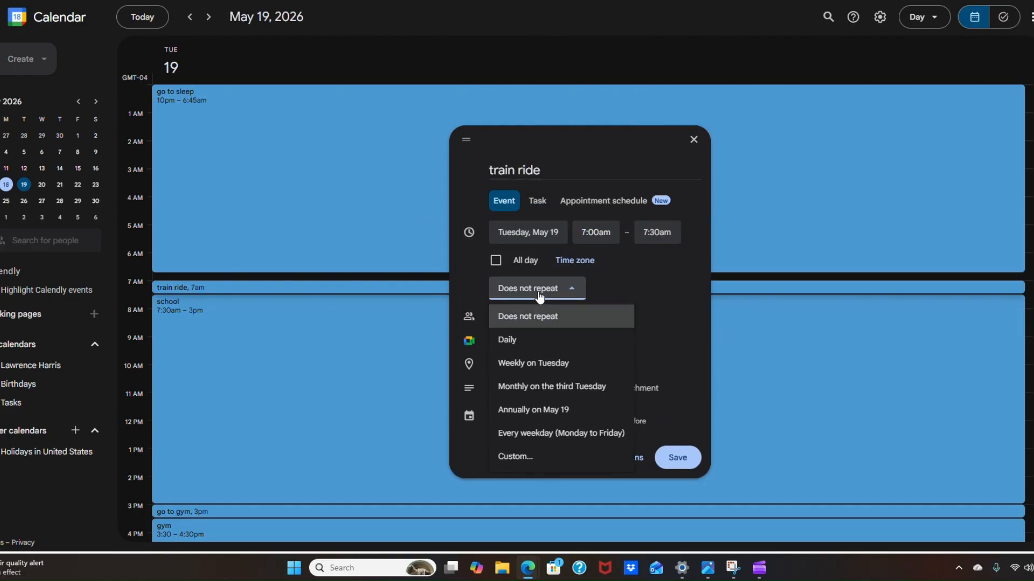
{"action": "left_click", "coordinate": [526, 434]}
{"action": "left_click", "coordinate": [697, 458]}
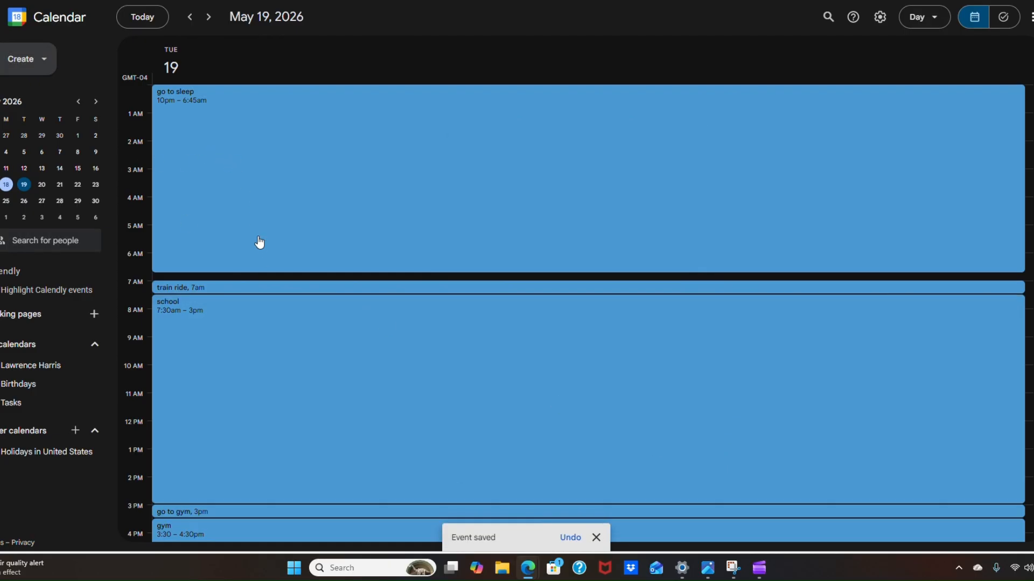
Look through the May 19 day view from the train ride to the evening blocks
{"action": "scroll", "coordinate": [183, 243], "scroll_direction": "down", "scroll_amount": 4}
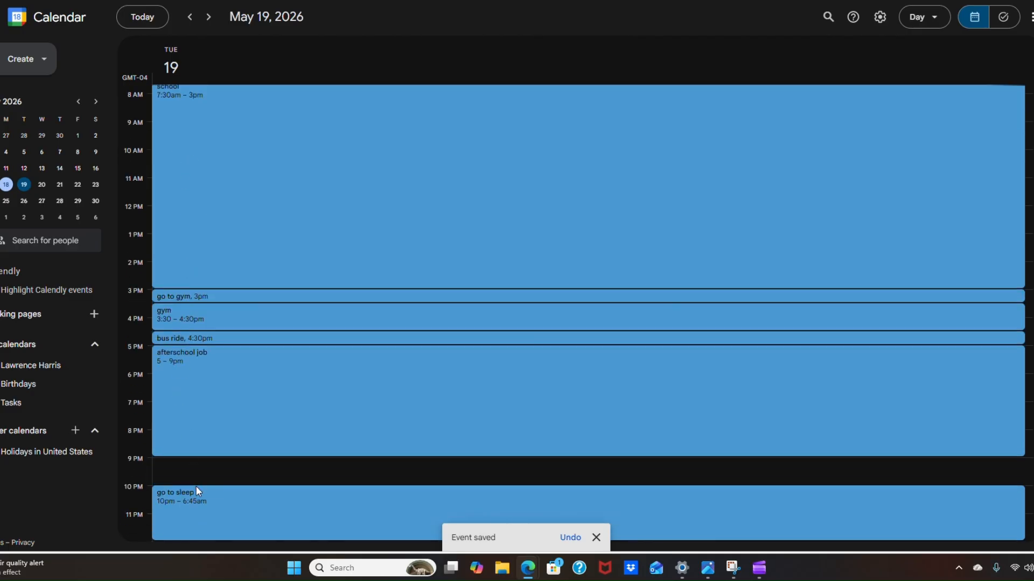
{"action": "scroll", "coordinate": [219, 166], "scroll_direction": "up", "scroll_amount": 2}
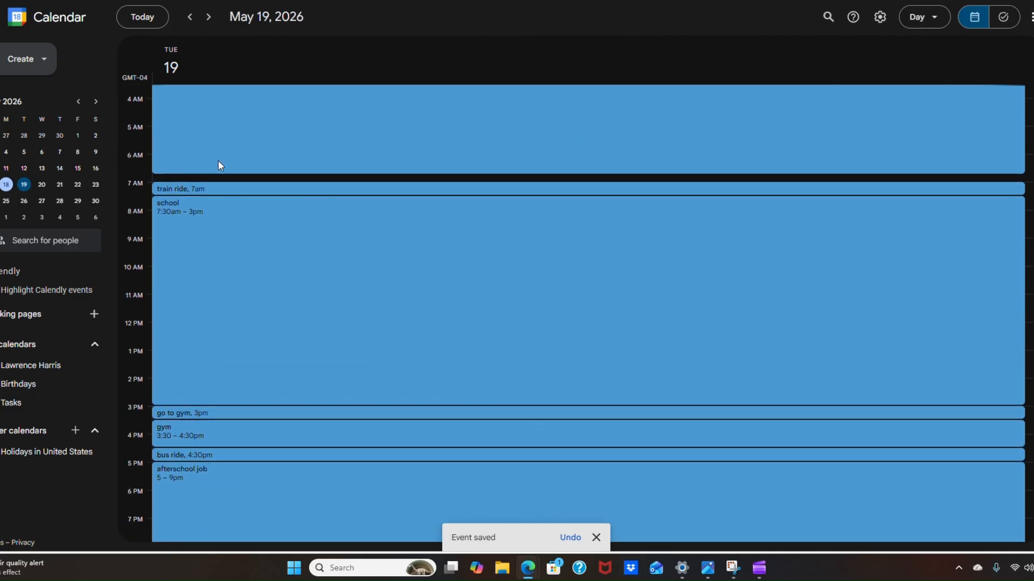
{"action": "scroll", "coordinate": [201, 175], "scroll_direction": "down", "scroll_amount": 1}
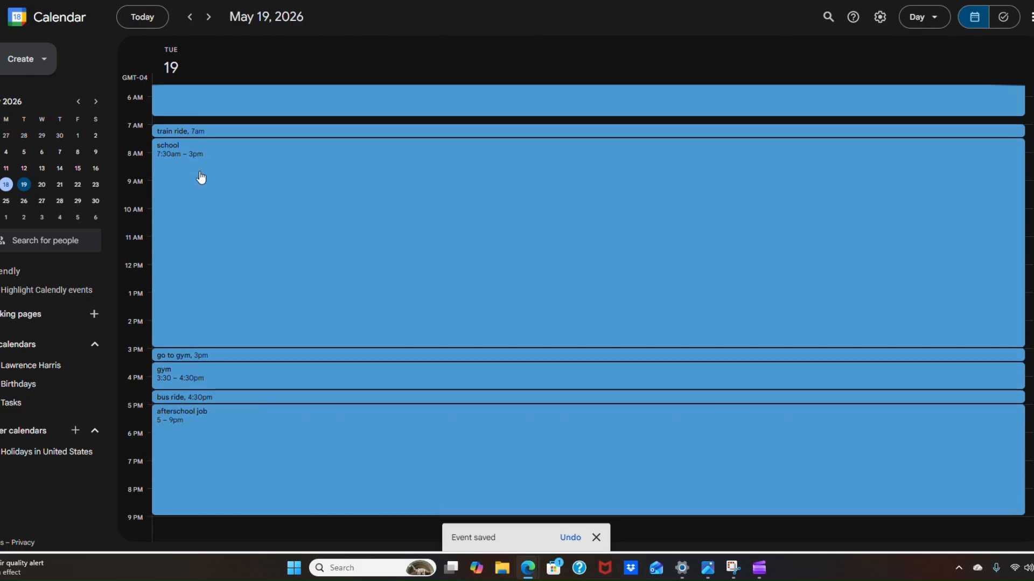
{"action": "scroll", "coordinate": [201, 178], "scroll_direction": "up", "scroll_amount": 2}
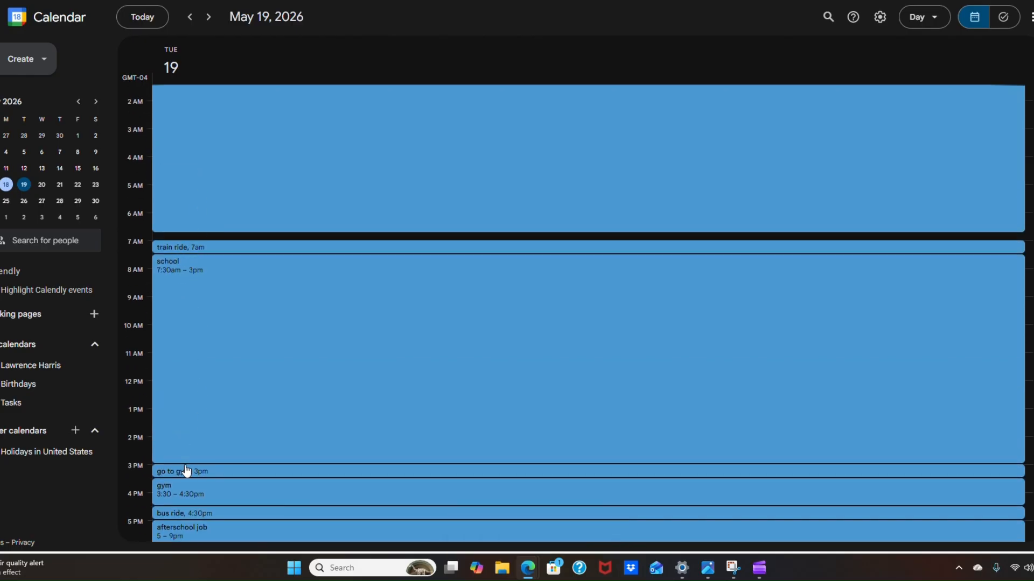
{"action": "scroll", "coordinate": [204, 472], "scroll_direction": "down", "scroll_amount": 1}
{"action": "scroll", "coordinate": [205, 472], "scroll_direction": "down", "scroll_amount": 1}
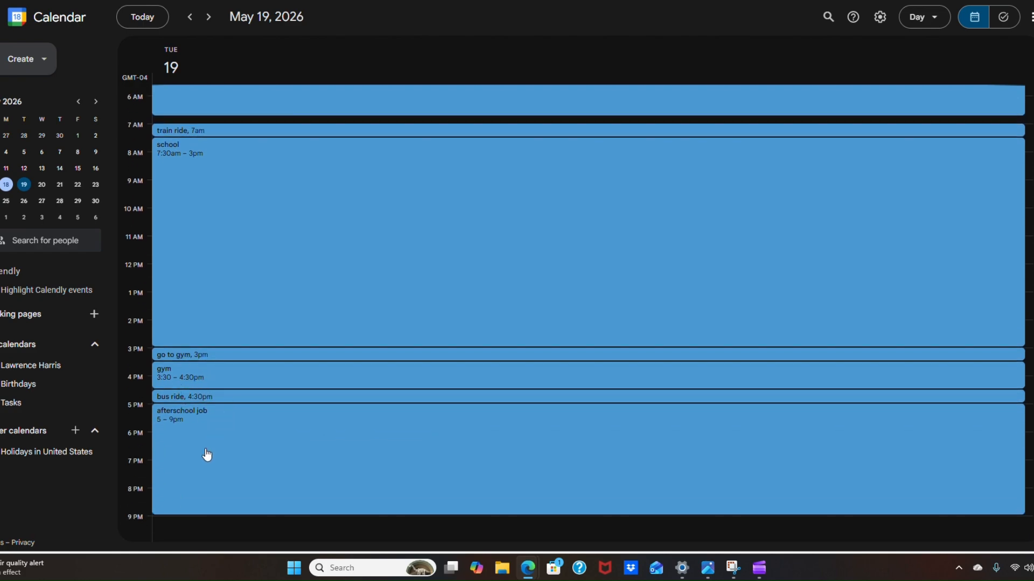
{"action": "scroll", "coordinate": [208, 487], "scroll_direction": "down", "scroll_amount": 1}
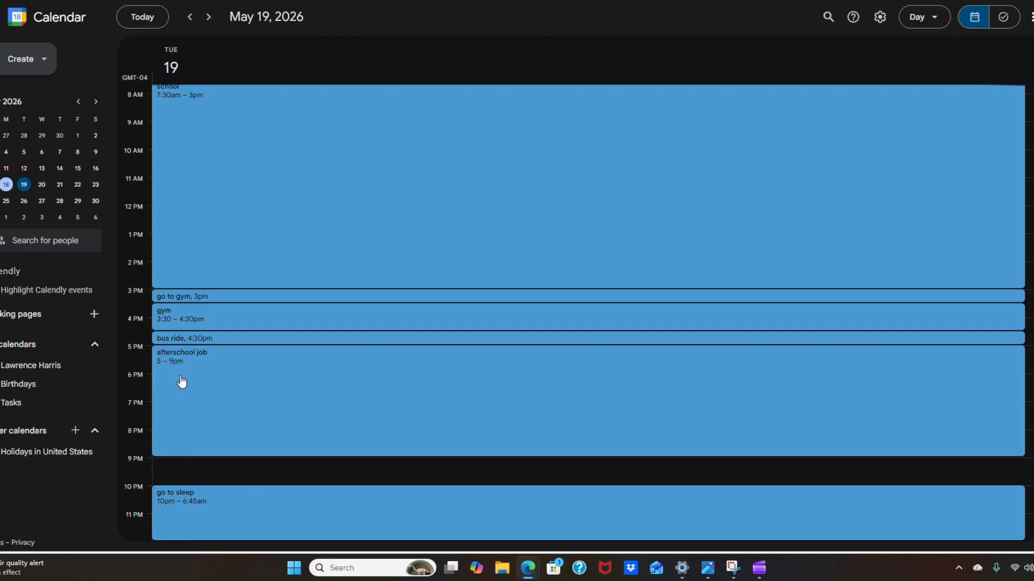
Create a "watch tv, homework" event on May 19 from 9:00pm to 10:00pm and save it
{"action": "left_click", "coordinate": [186, 469]}
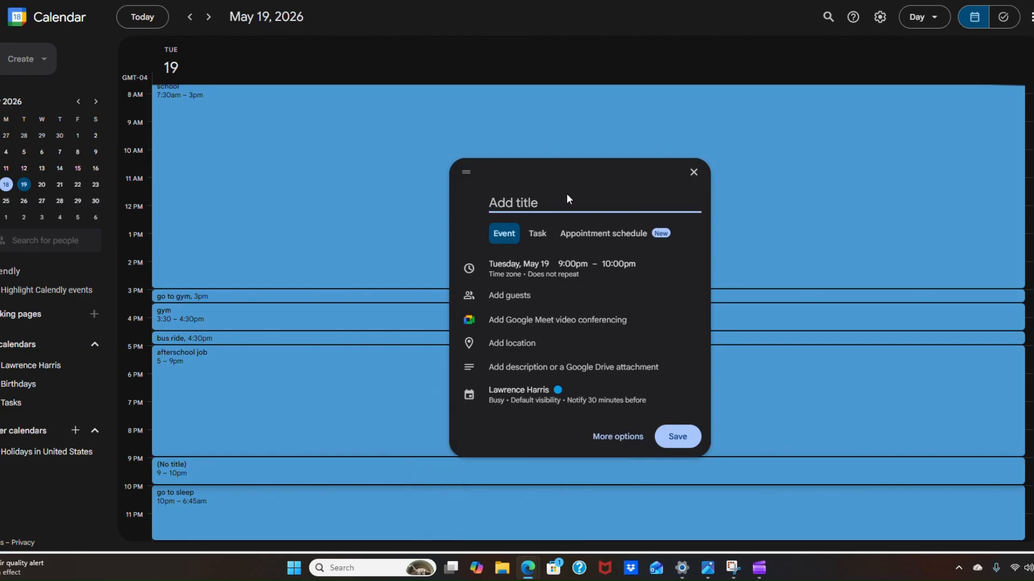
{"action": "type", "text": "watch tv, homework"}
{"action": "key", "text": "Return"}
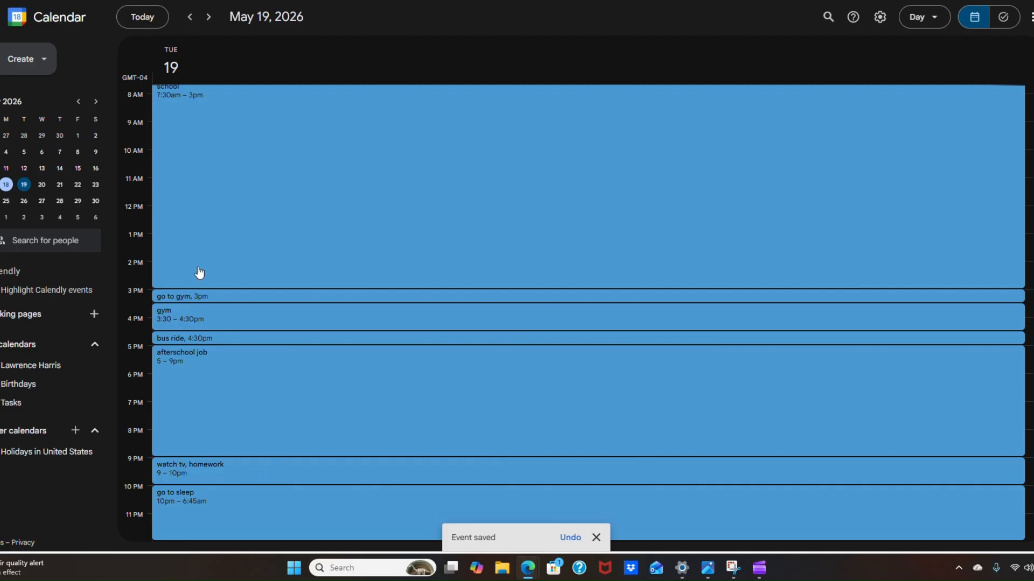
Review the full May 19 schedule from the overnight sleep block through the day to bedtime
{"action": "scroll", "coordinate": [199, 273], "scroll_direction": "up", "scroll_amount": 5}
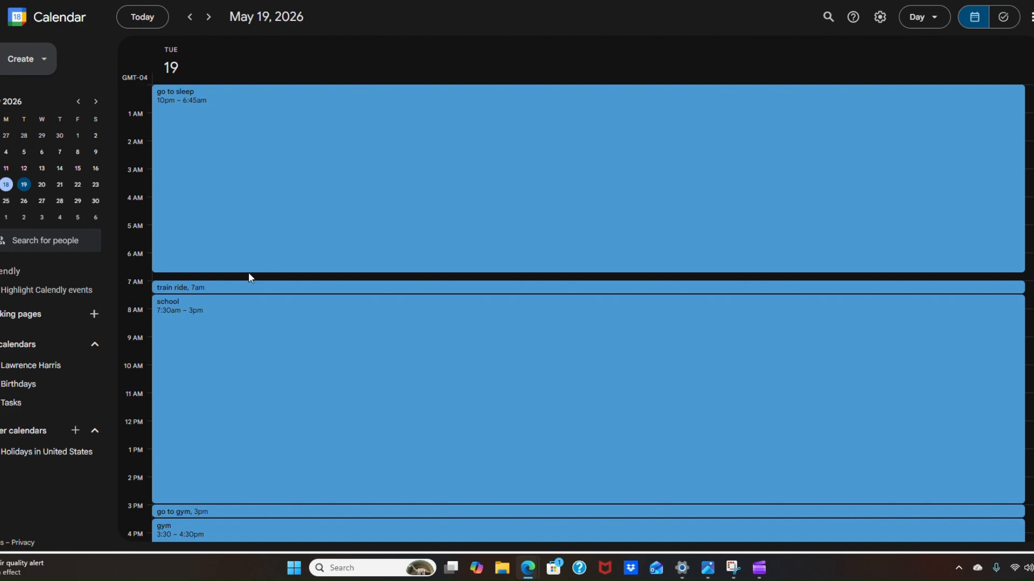
{"action": "scroll", "coordinate": [250, 371], "scroll_direction": "down", "scroll_amount": 3}
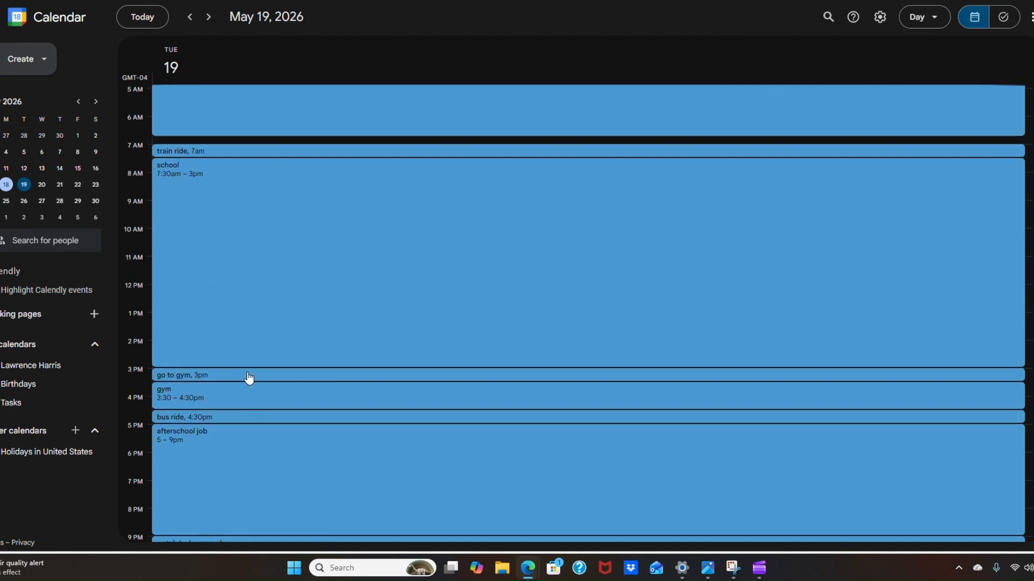
{"action": "scroll", "coordinate": [245, 377], "scroll_direction": "down", "scroll_amount": 1}
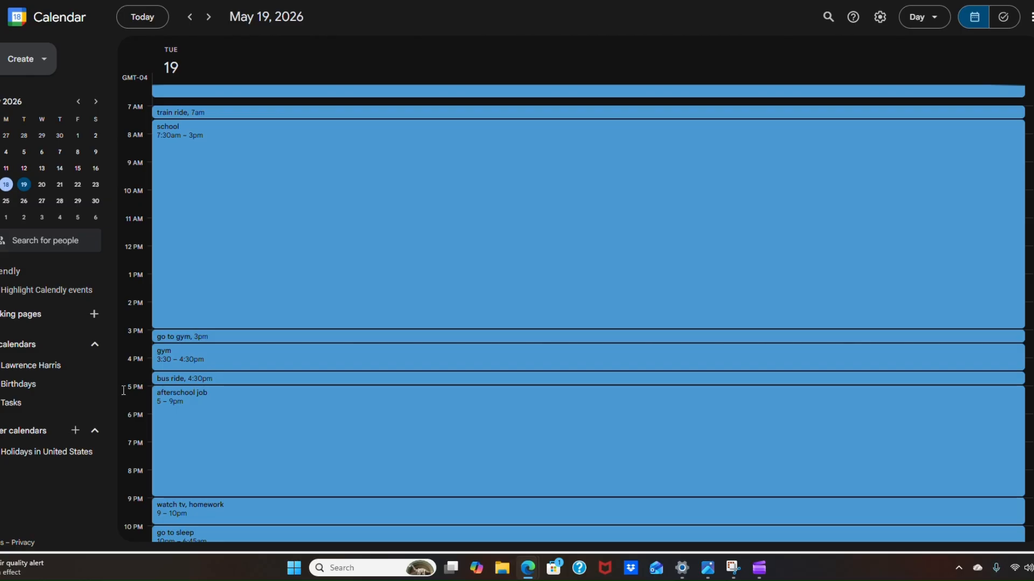
{"action": "scroll", "coordinate": [243, 493], "scroll_direction": "down", "scroll_amount": 1}
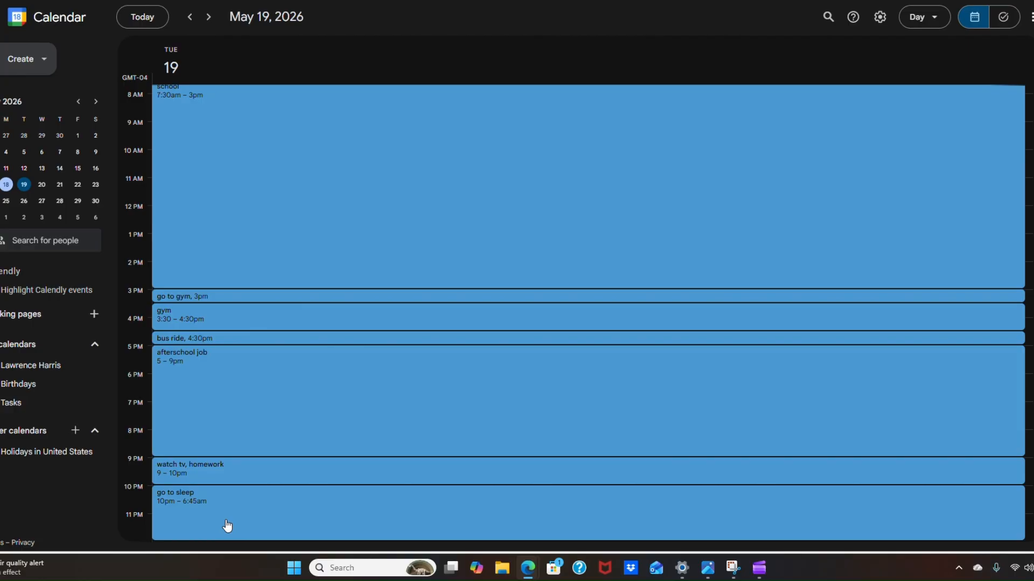
{"action": "scroll", "coordinate": [226, 526], "scroll_direction": "up", "scroll_amount": 3}
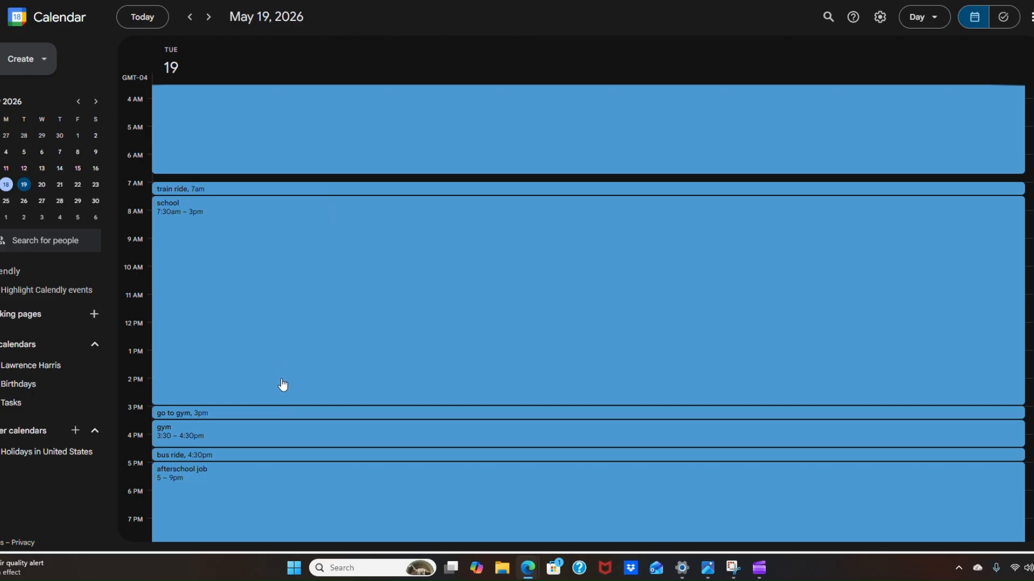
Check the weekend days, Saturday May 23 and Sunday May 24, for scheduled events
{"action": "left_click", "coordinate": [96, 184]}
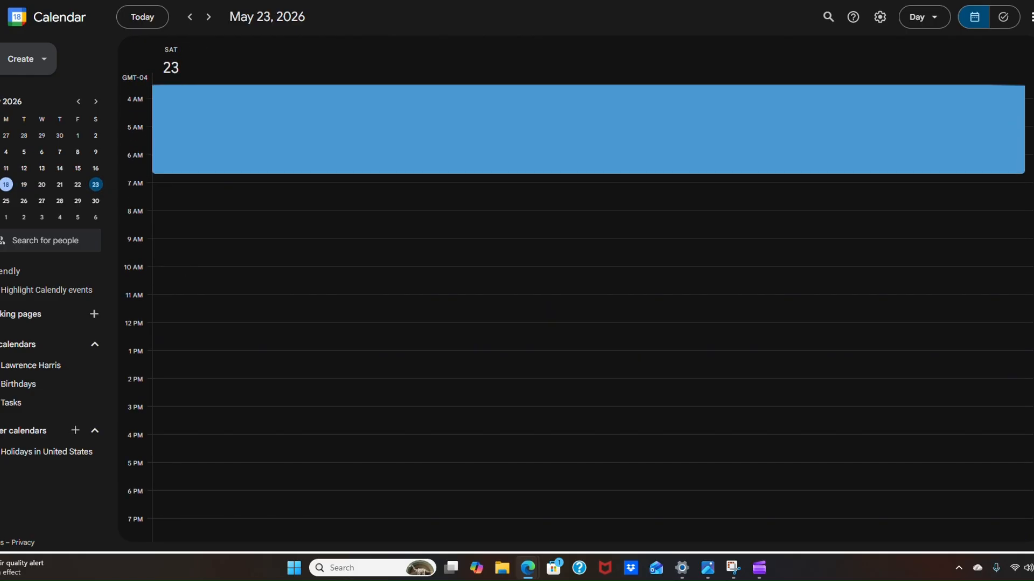
{"action": "key", "text": "n"}
{"action": "scroll", "coordinate": [241, 283], "scroll_direction": "down", "scroll_amount": 2}
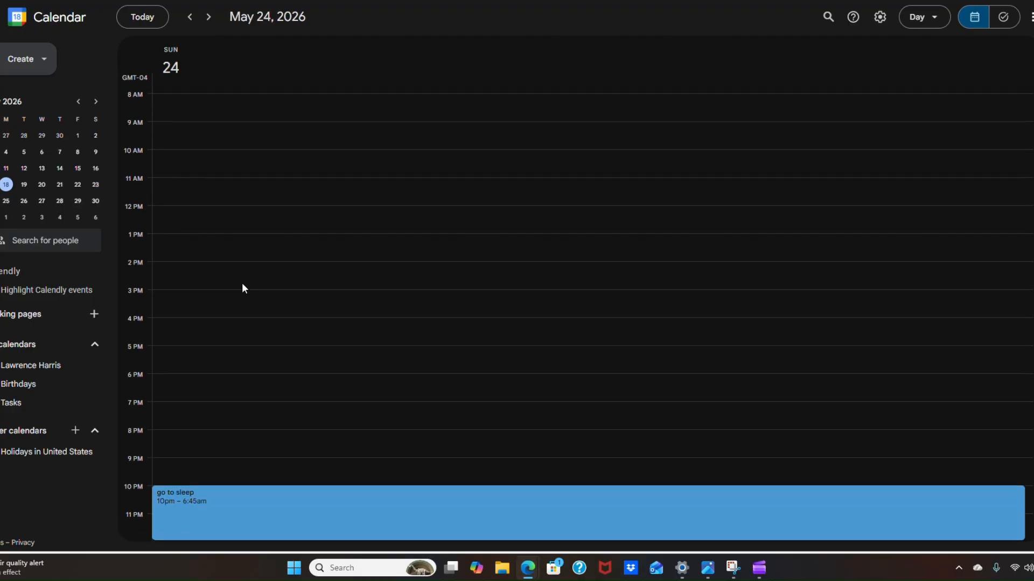
{"action": "scroll", "coordinate": [241, 283], "scroll_direction": "up", "scroll_amount": 4}
{"action": "scroll", "coordinate": [241, 283], "scroll_direction": "down", "scroll_amount": 4}
{"action": "scroll", "coordinate": [241, 283], "scroll_direction": "up", "scroll_amount": 2}
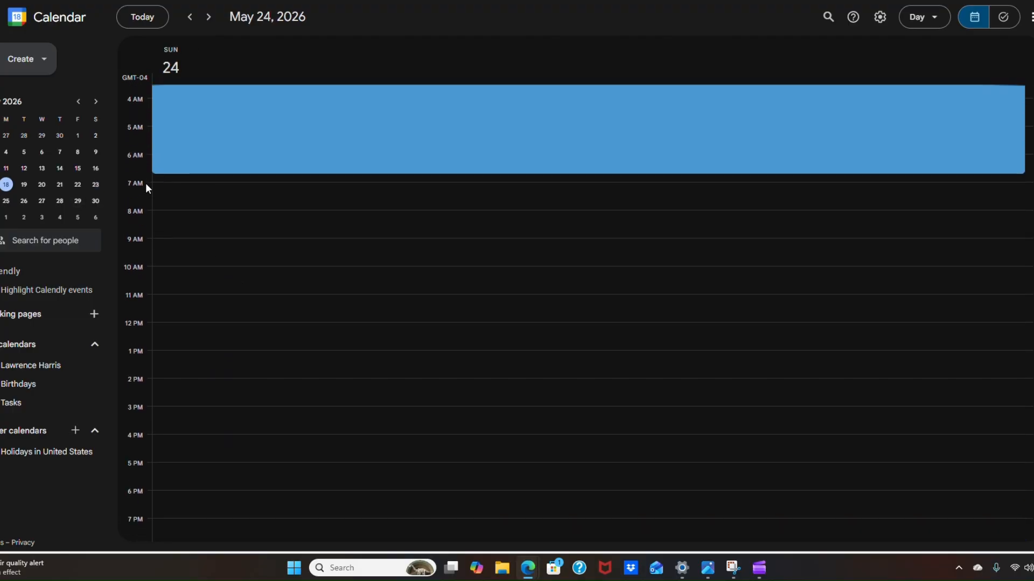
{"action": "scroll", "coordinate": [255, 127], "scroll_direction": "down", "scroll_amount": 2}
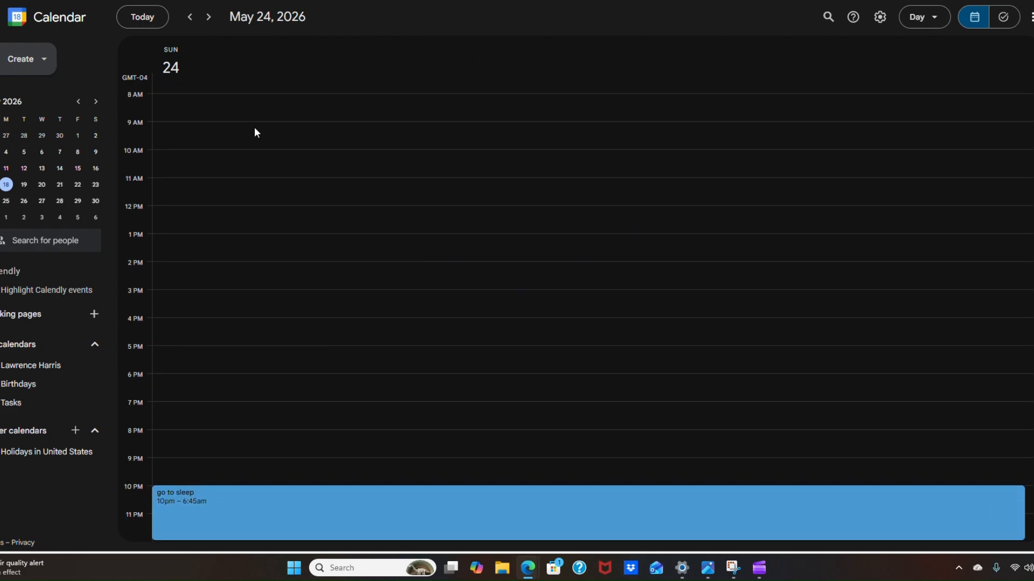
Look over the Sunday, May 24 and Saturday, May 23 day views for free time around the sleep blocks
{"action": "scroll", "coordinate": [419, 336], "scroll_direction": "up", "scroll_amount": 4}
{"action": "scroll", "coordinate": [357, 400], "scroll_direction": "down", "scroll_amount": 4}
{"action": "scroll", "coordinate": [353, 398], "scroll_direction": "up", "scroll_amount": 3}
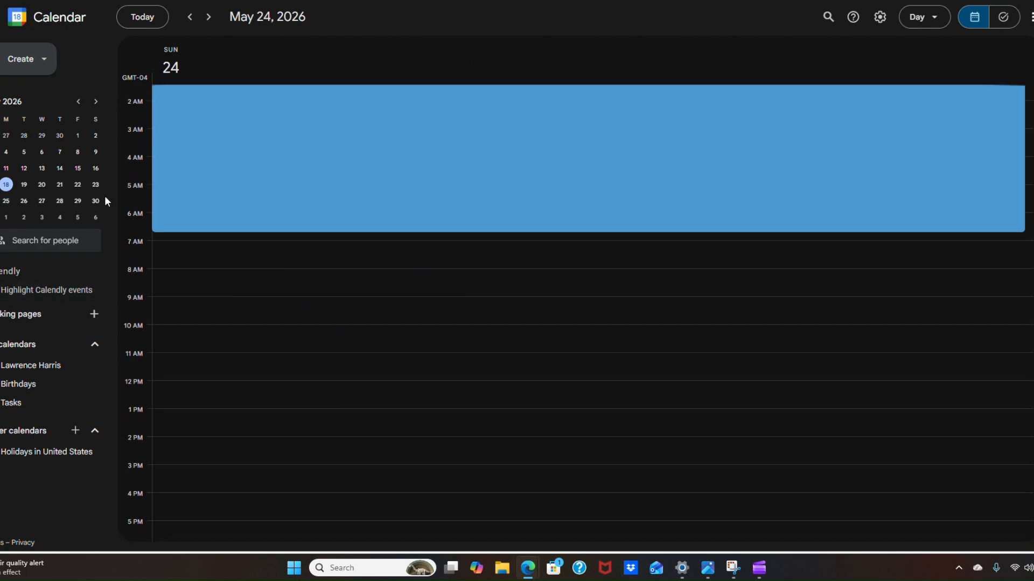
{"action": "scroll", "coordinate": [266, 352], "scroll_direction": "down", "scroll_amount": 3}
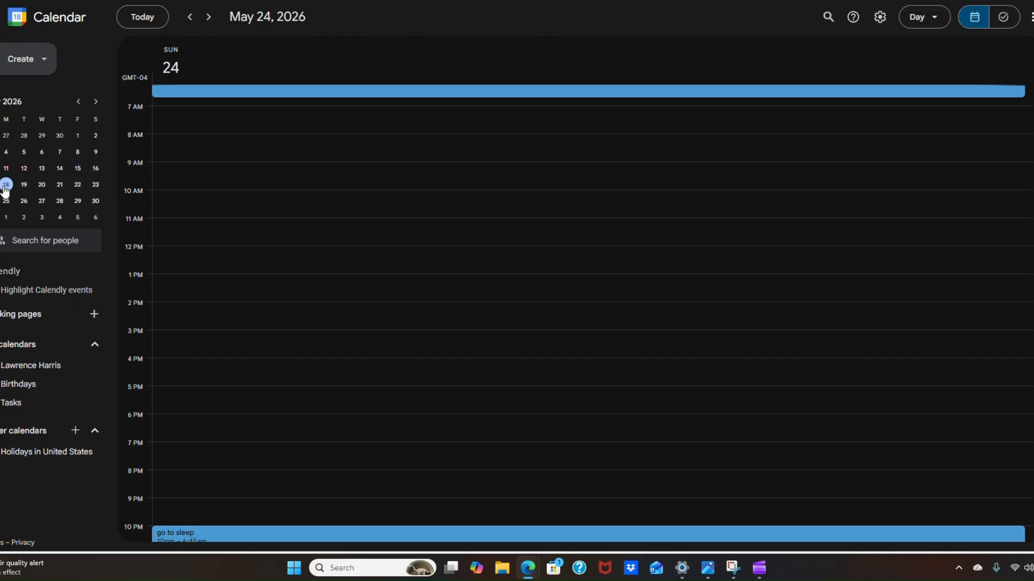
{"action": "left_click", "coordinate": [96, 186]}
{"action": "scroll", "coordinate": [226, 209], "scroll_direction": "up", "scroll_amount": 2}
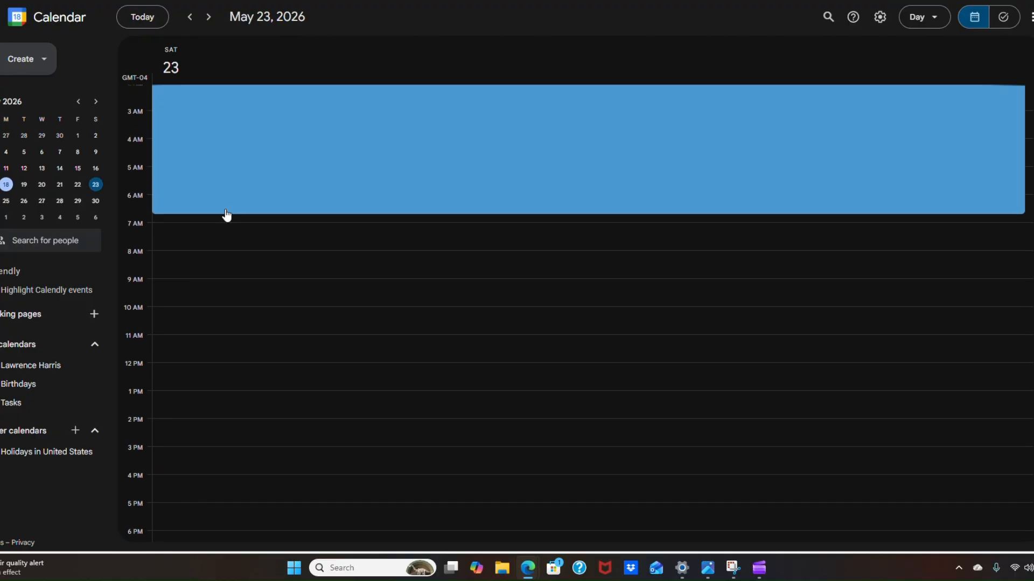
{"action": "scroll", "coordinate": [225, 210], "scroll_direction": "down", "scroll_amount": 1}
Return to the May 19 day view and look through its blocks from early morning to bedtime
{"action": "left_click", "coordinate": [28, 189]}
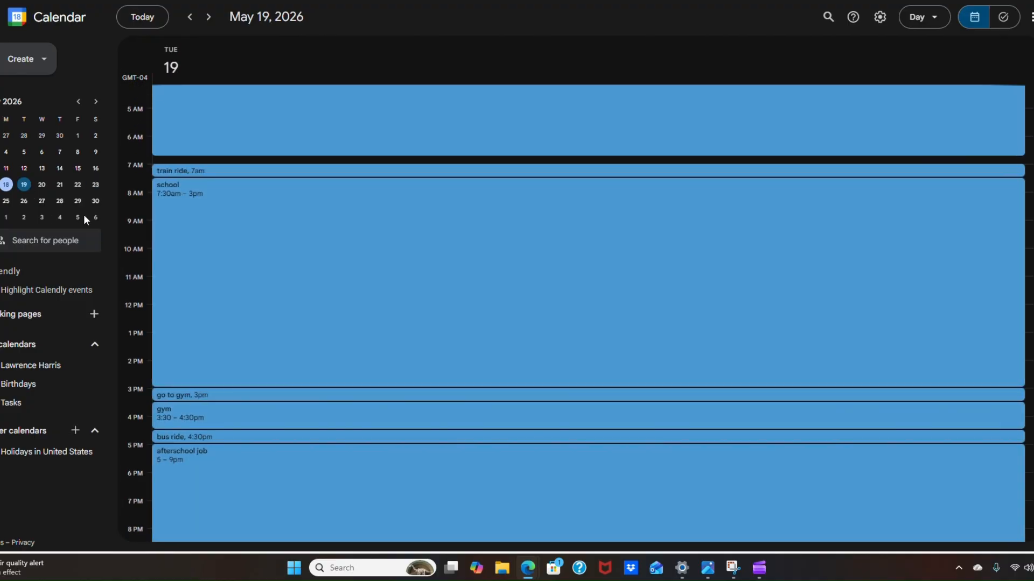
{"action": "scroll", "coordinate": [249, 214], "scroll_direction": "down", "scroll_amount": 2}
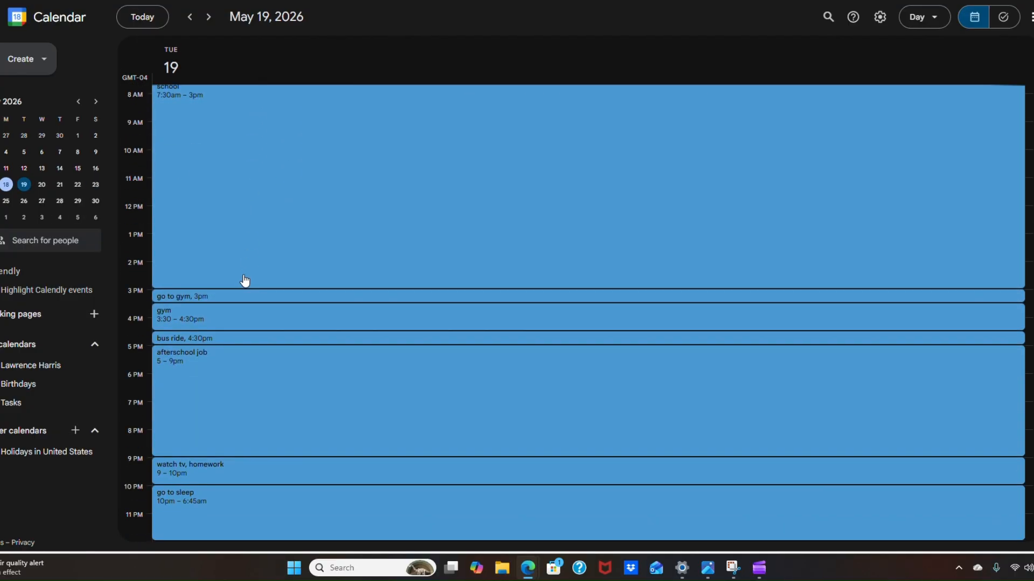
{"action": "scroll", "coordinate": [253, 282], "scroll_direction": "up", "scroll_amount": 2}
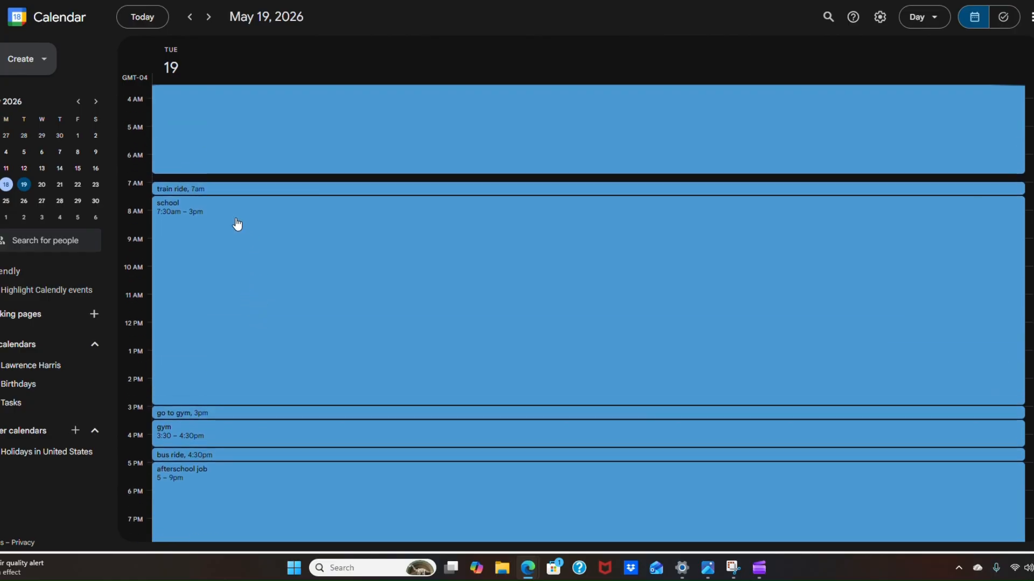
{"action": "scroll", "coordinate": [240, 398], "scroll_direction": "down", "scroll_amount": 2}
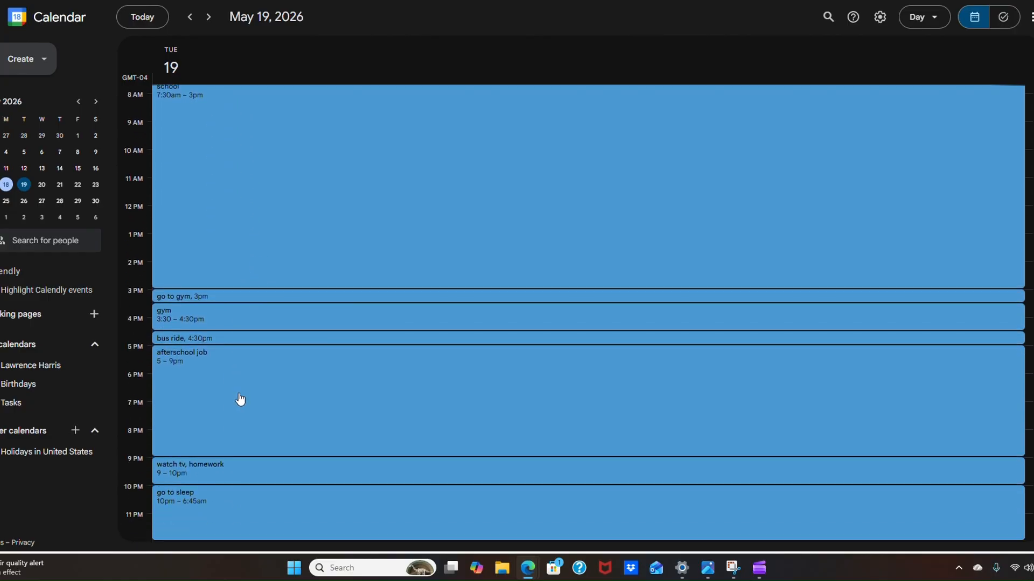